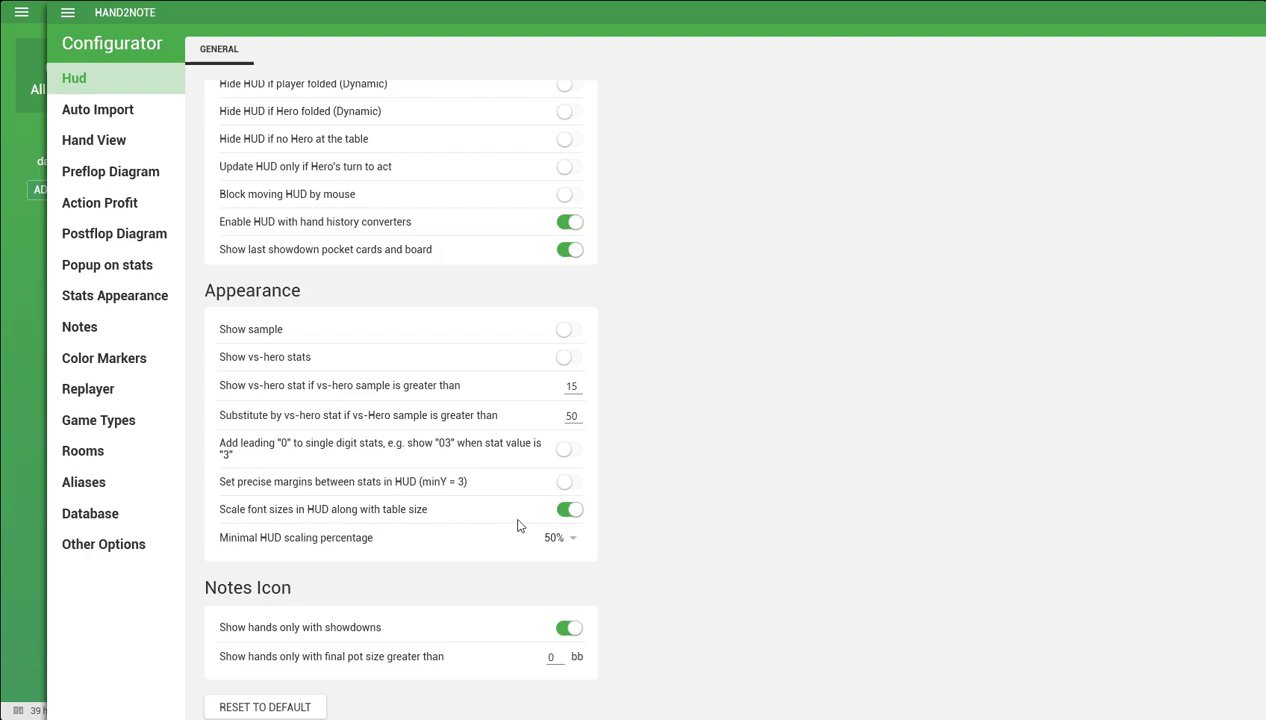
Step: Set the minimal HUD scaling percentage to 0% and close the Configurator
left_click(576, 546)
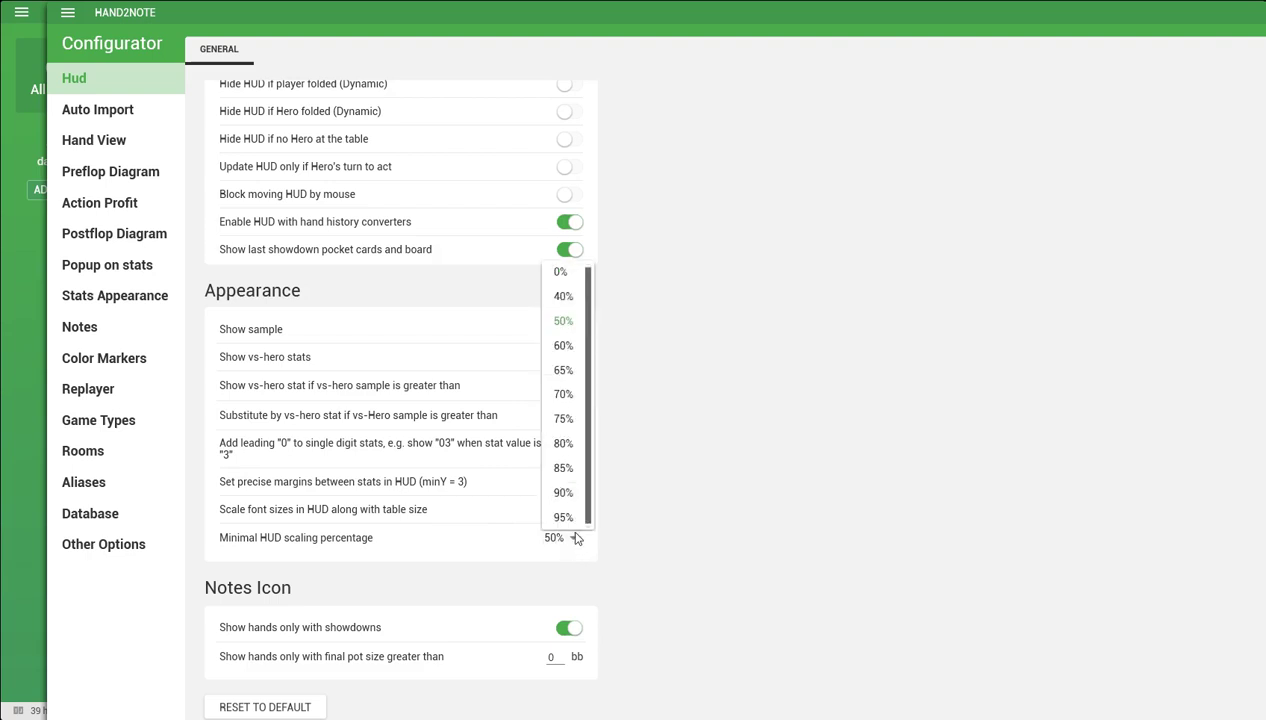
left_click(562, 273)
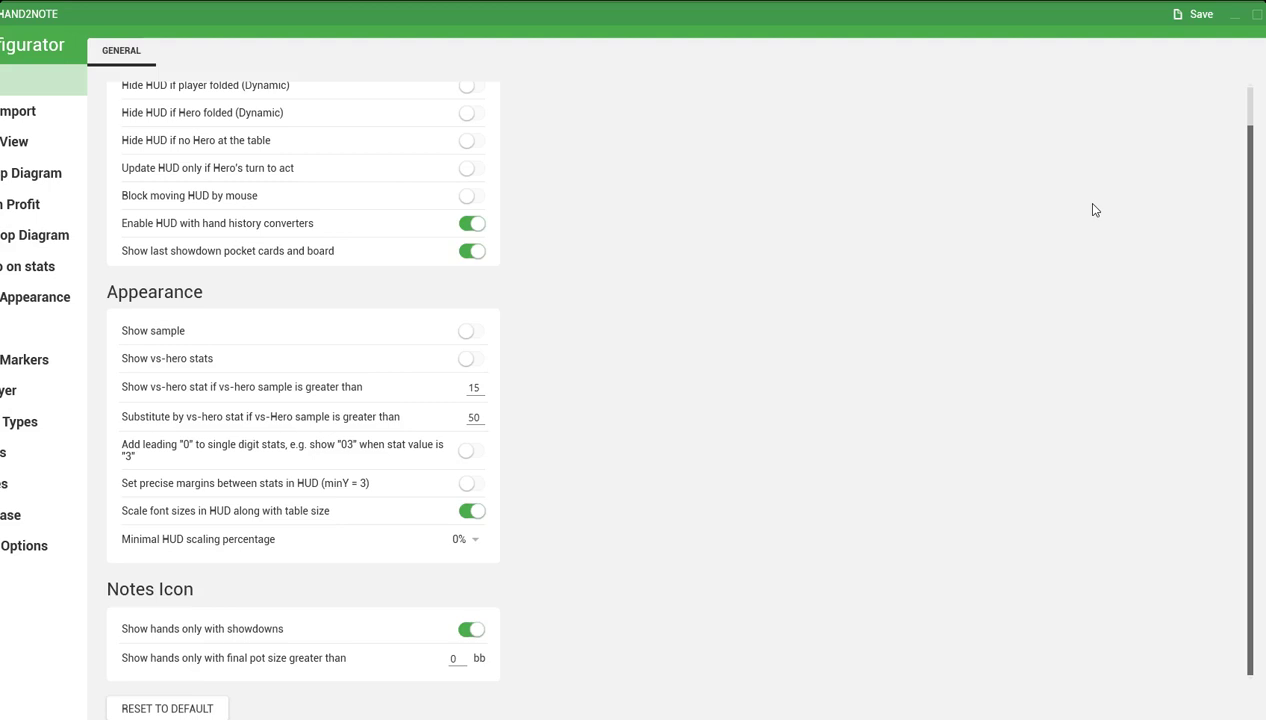
left_click_drag(672, 26, 730, 26)
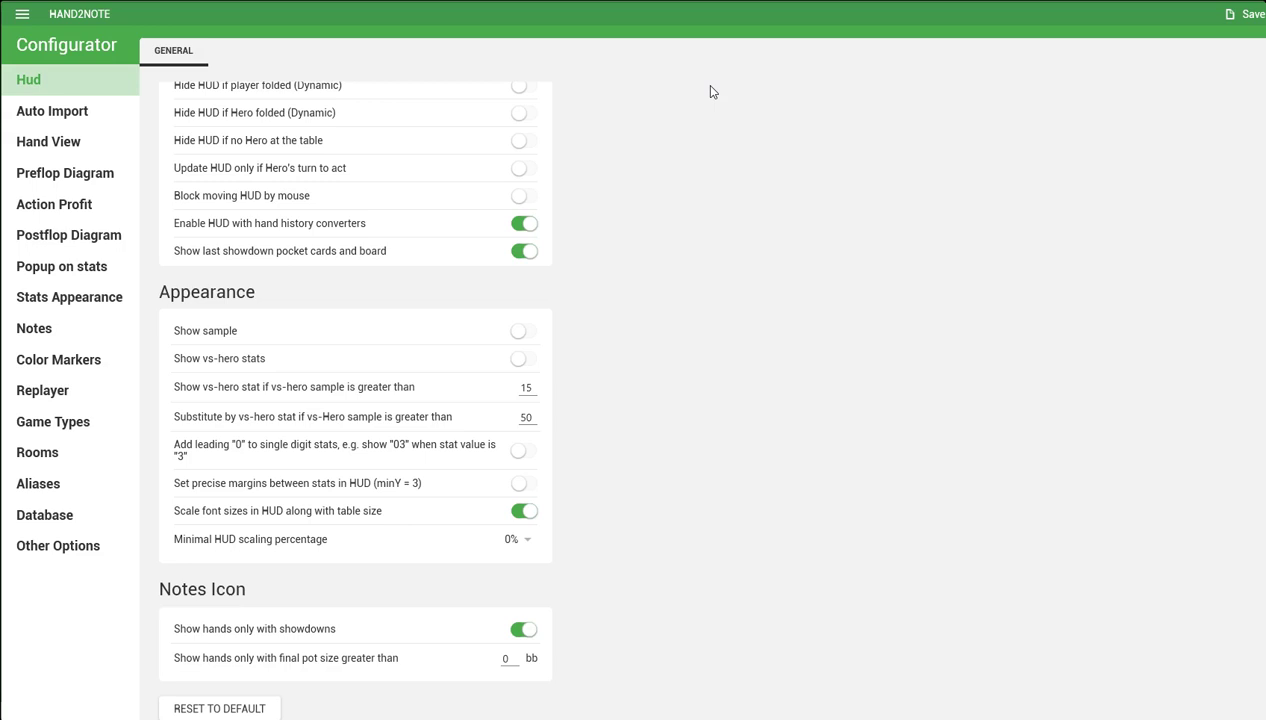
left_click_drag(1265, 127, 1263, 127)
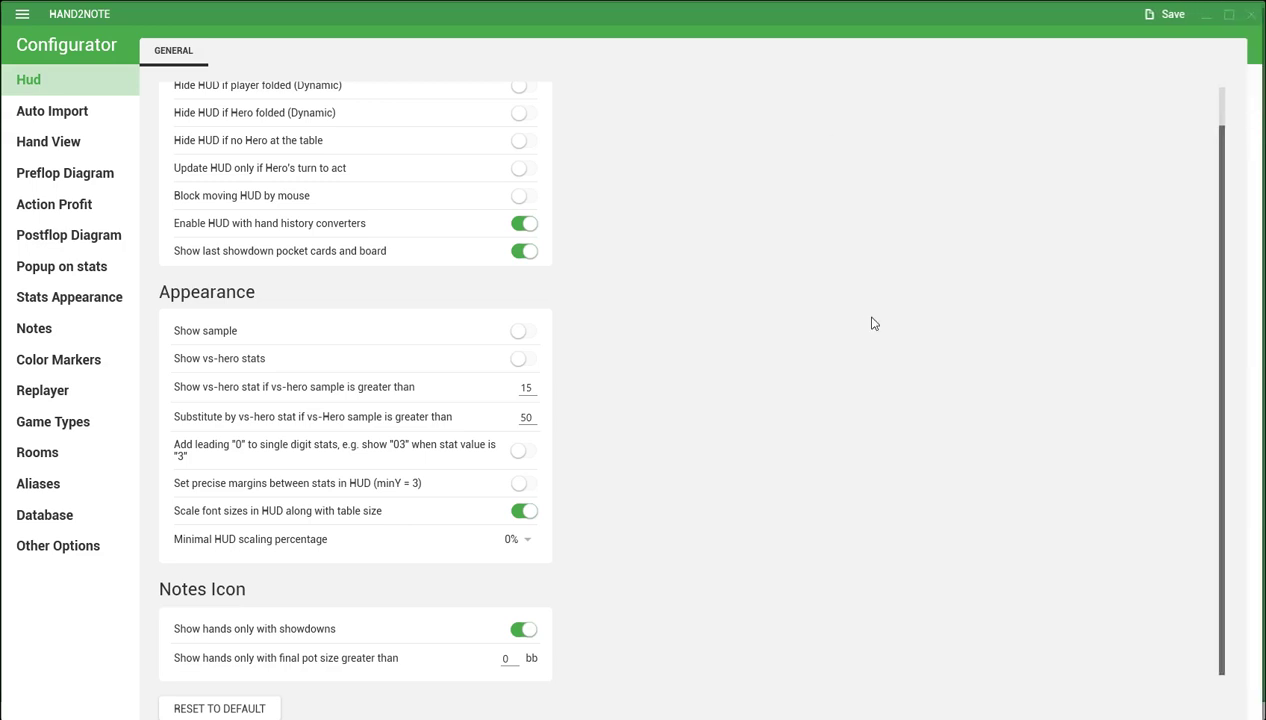
left_click(1250, 14)
Step: Open the HUD Editor and switch to the "w34z3l's Tiderian Shuttle" HUD
left_click(22, 12)
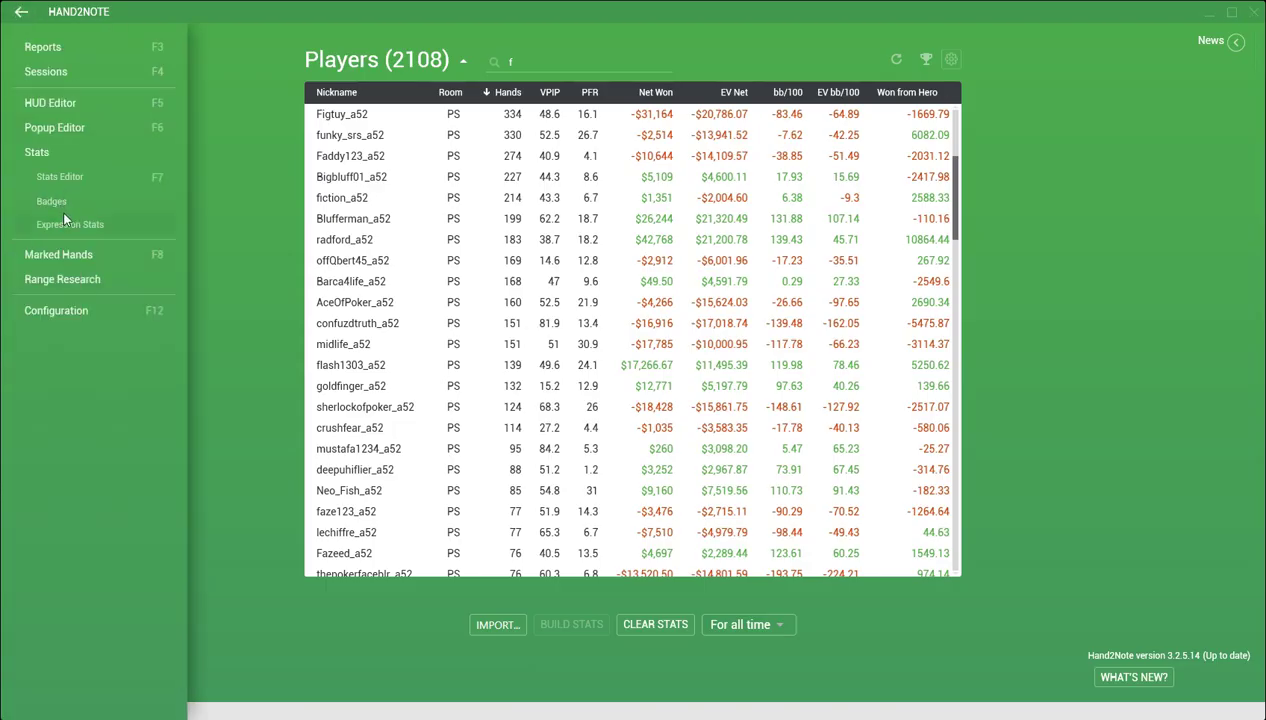
left_click(56, 108)
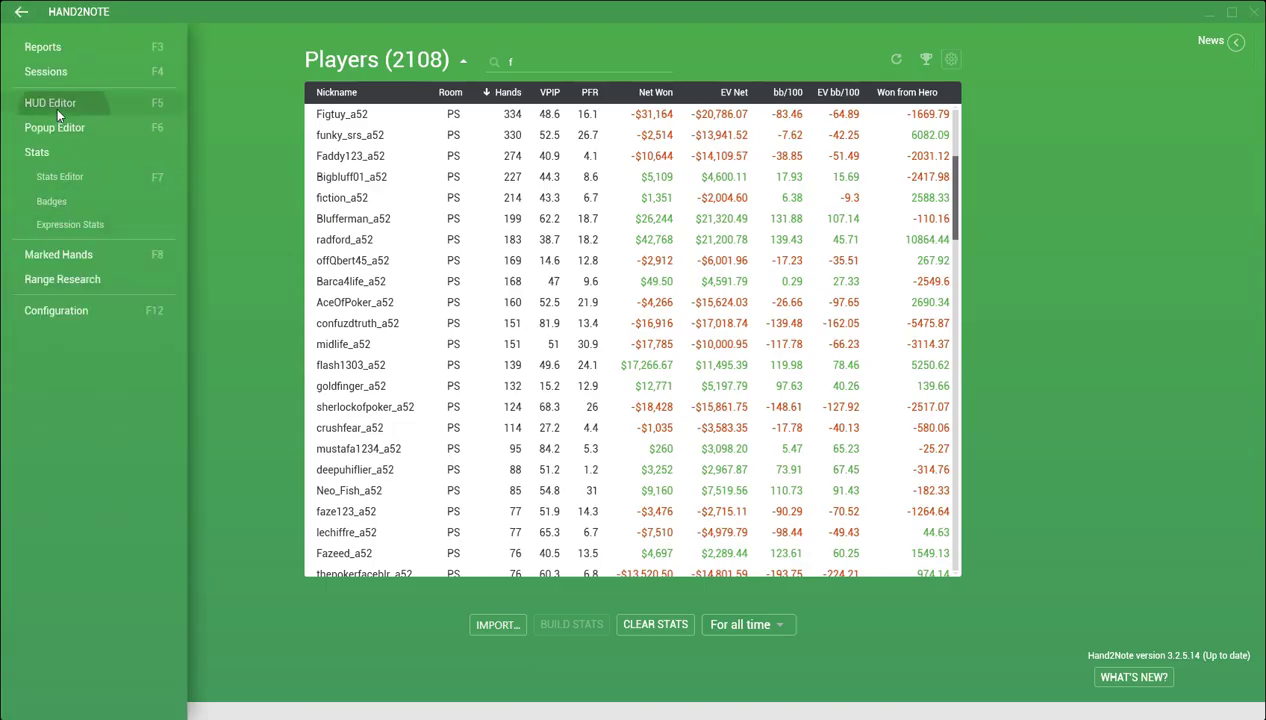
left_click(1046, 13)
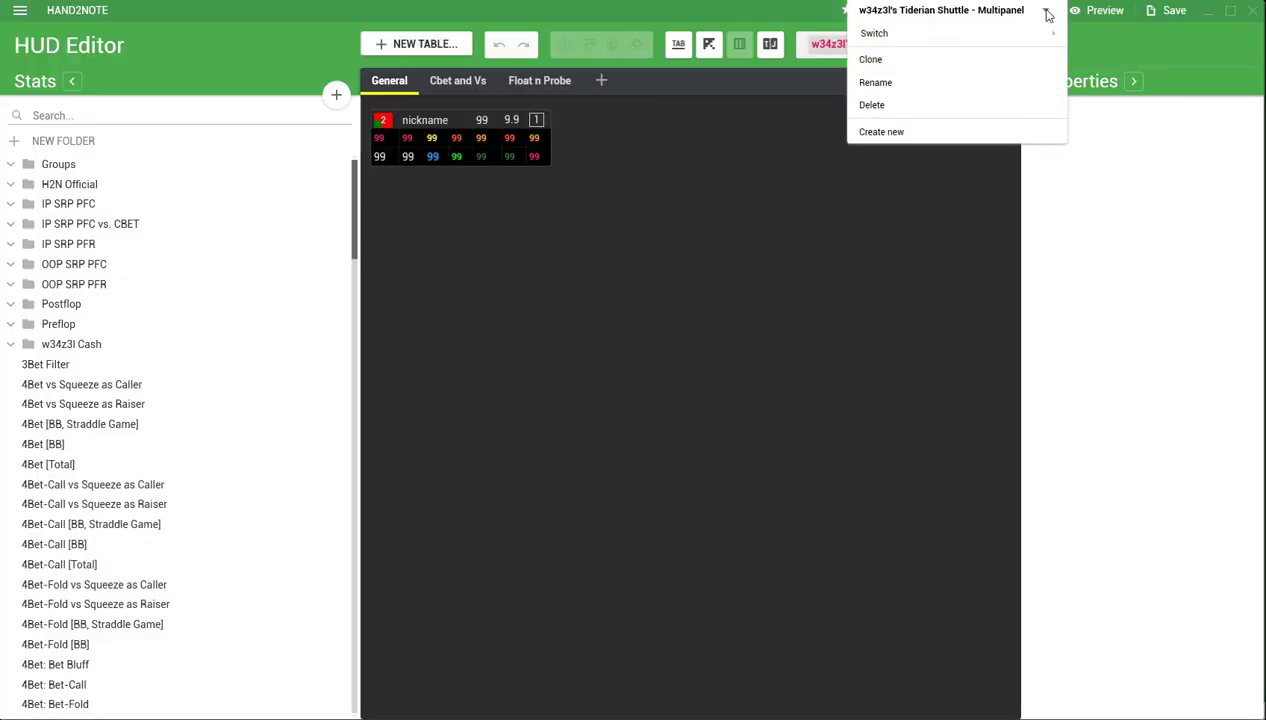
mouse_move(864, 34)
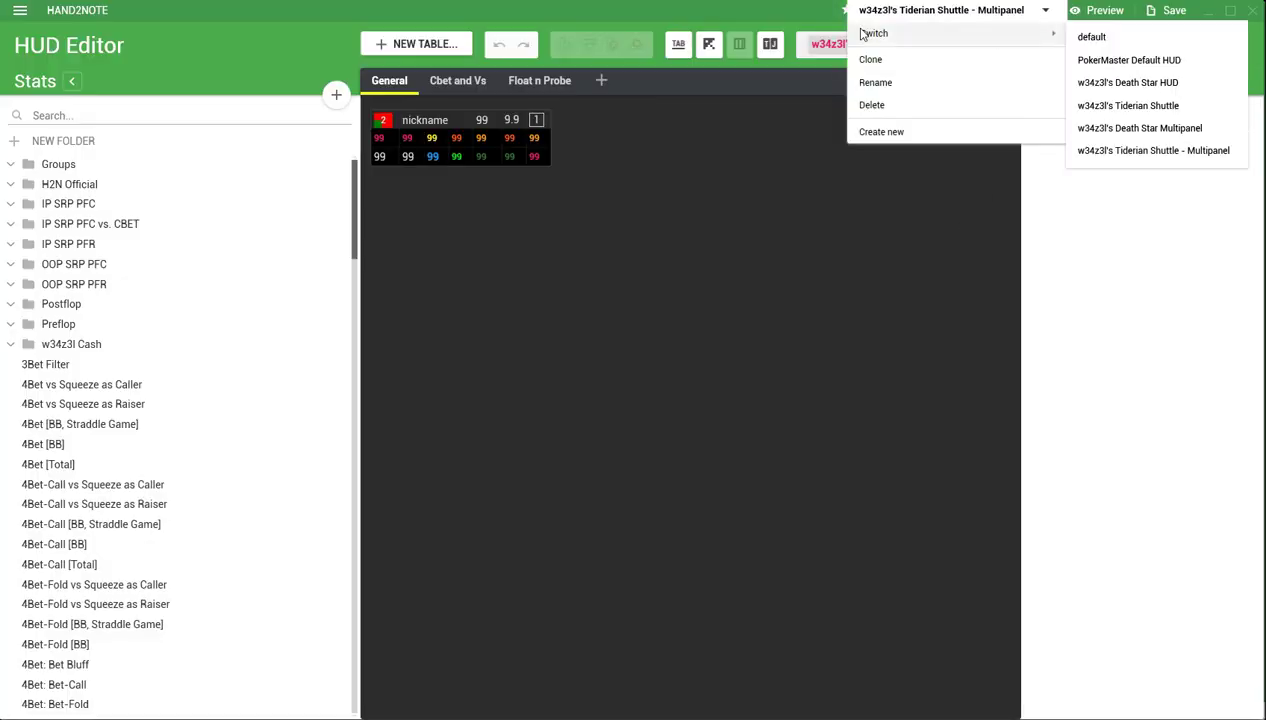
left_click(1143, 110)
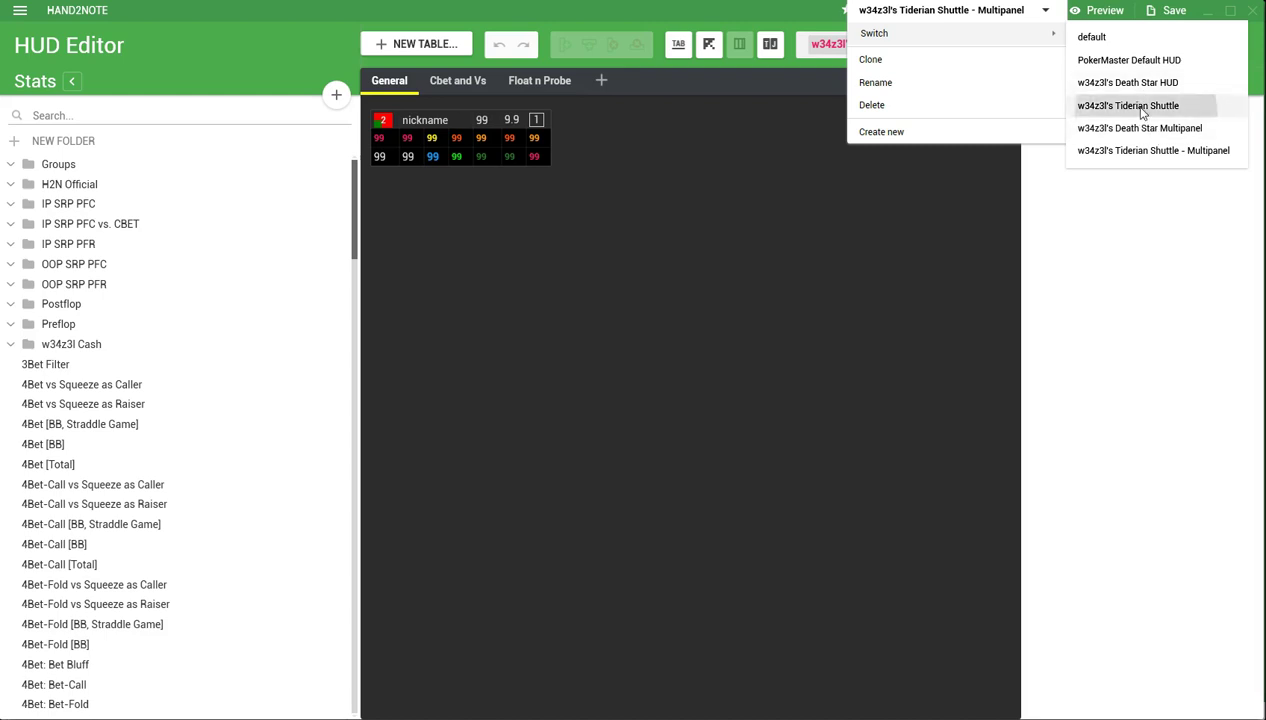
left_click(1046, 20)
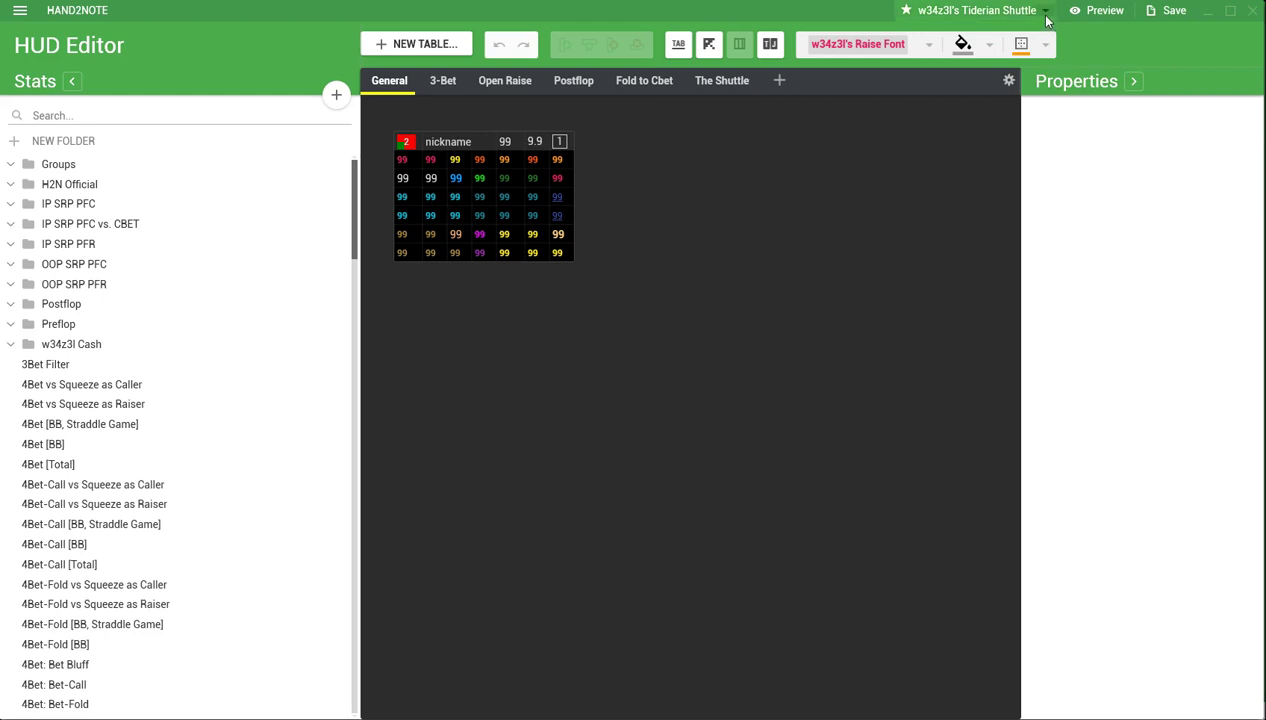
mouse_move(998, 38)
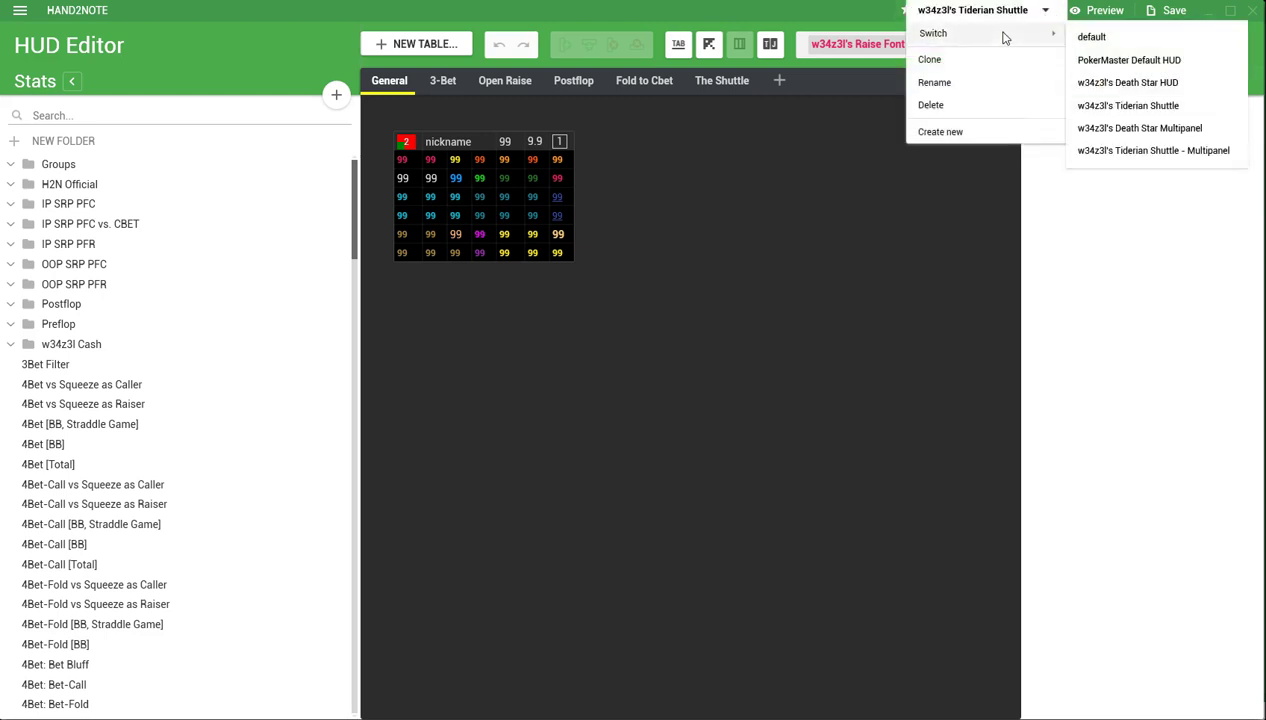
left_click(1135, 108)
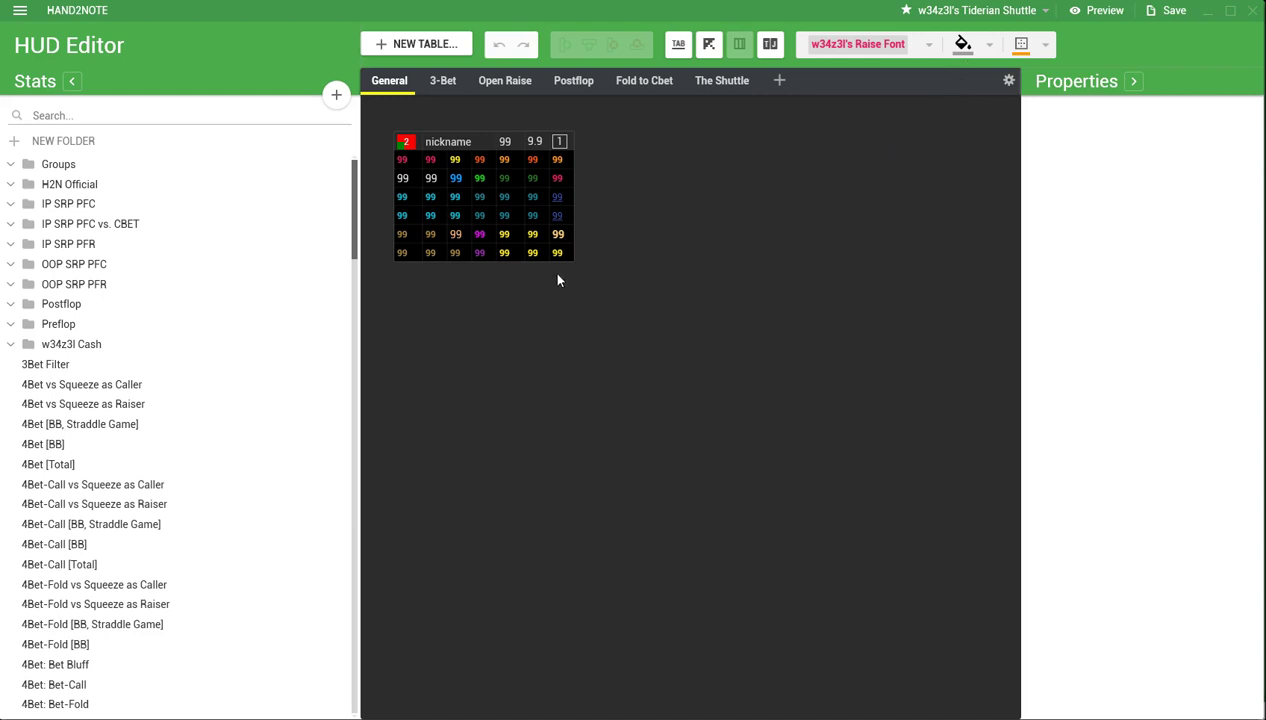
Step: Select the whole block of stat cells below the nickname row on the General panel
left_click(405, 162)
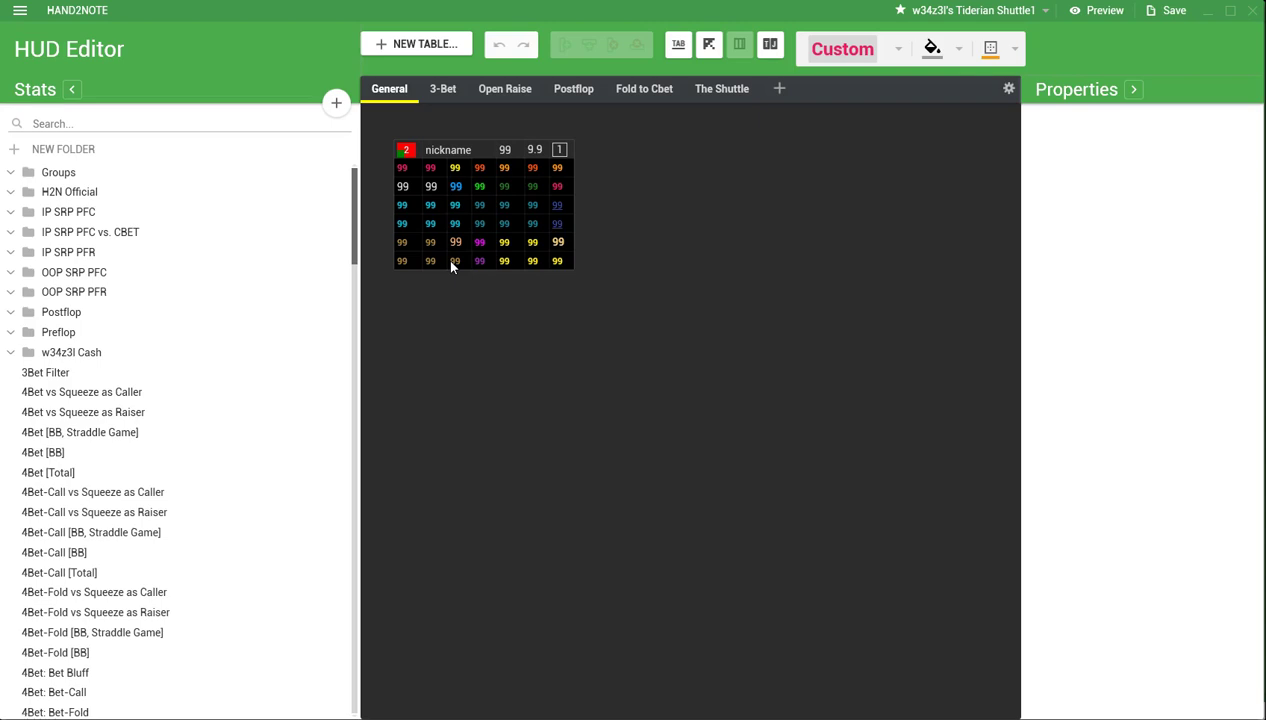
left_click(404, 168)
mouse_move(558, 266)
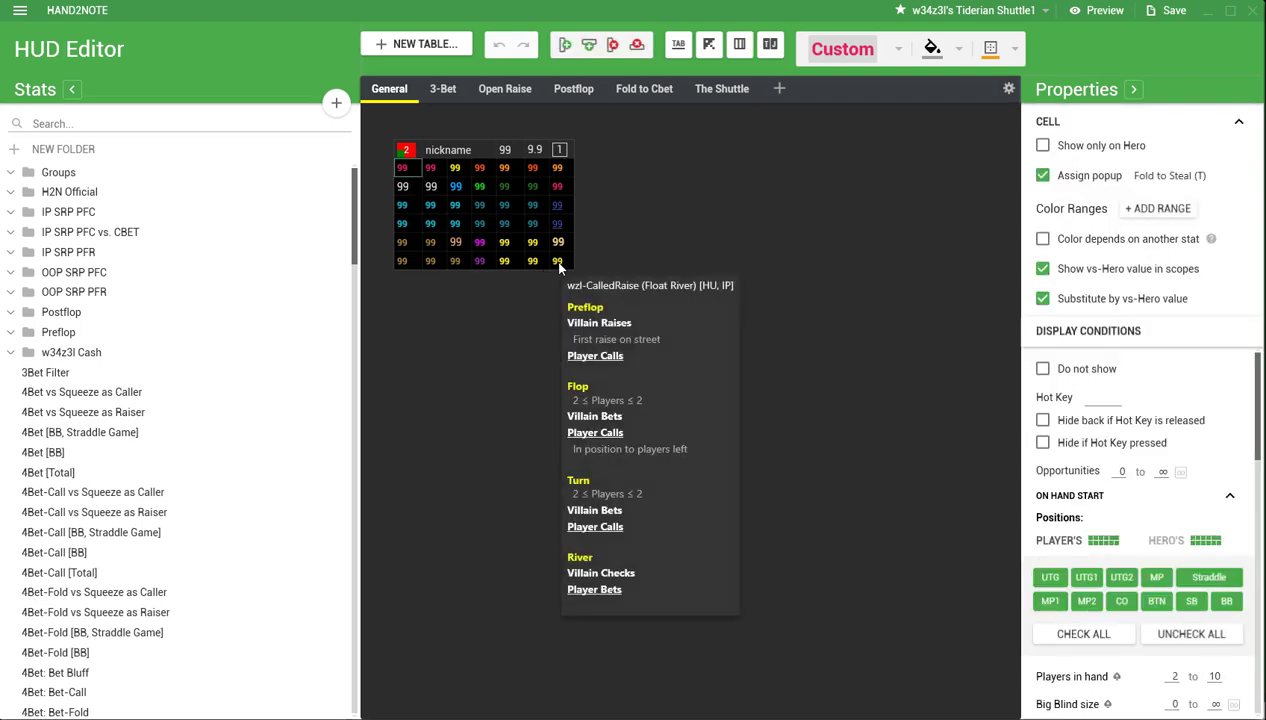
left_click(558, 265, "shift")
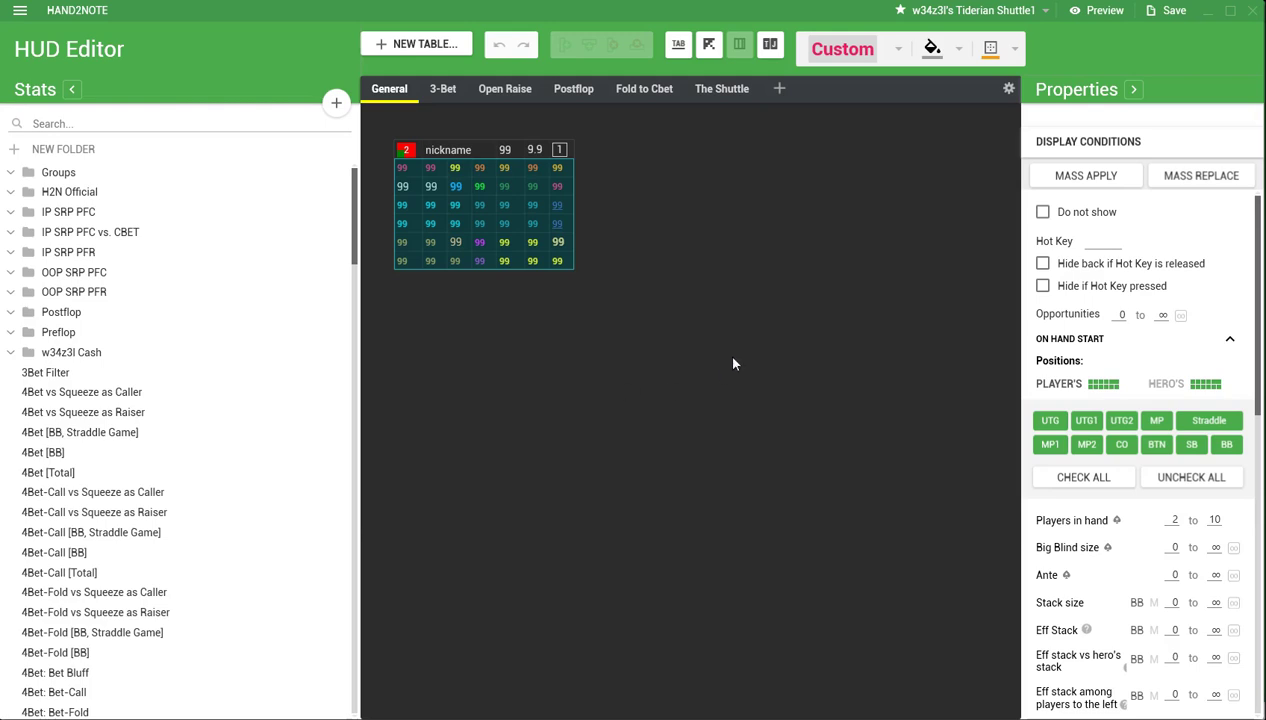
Step: Set the font of the first three cells in the third and fourth stat rows to cyan, size 8
left_click(408, 205)
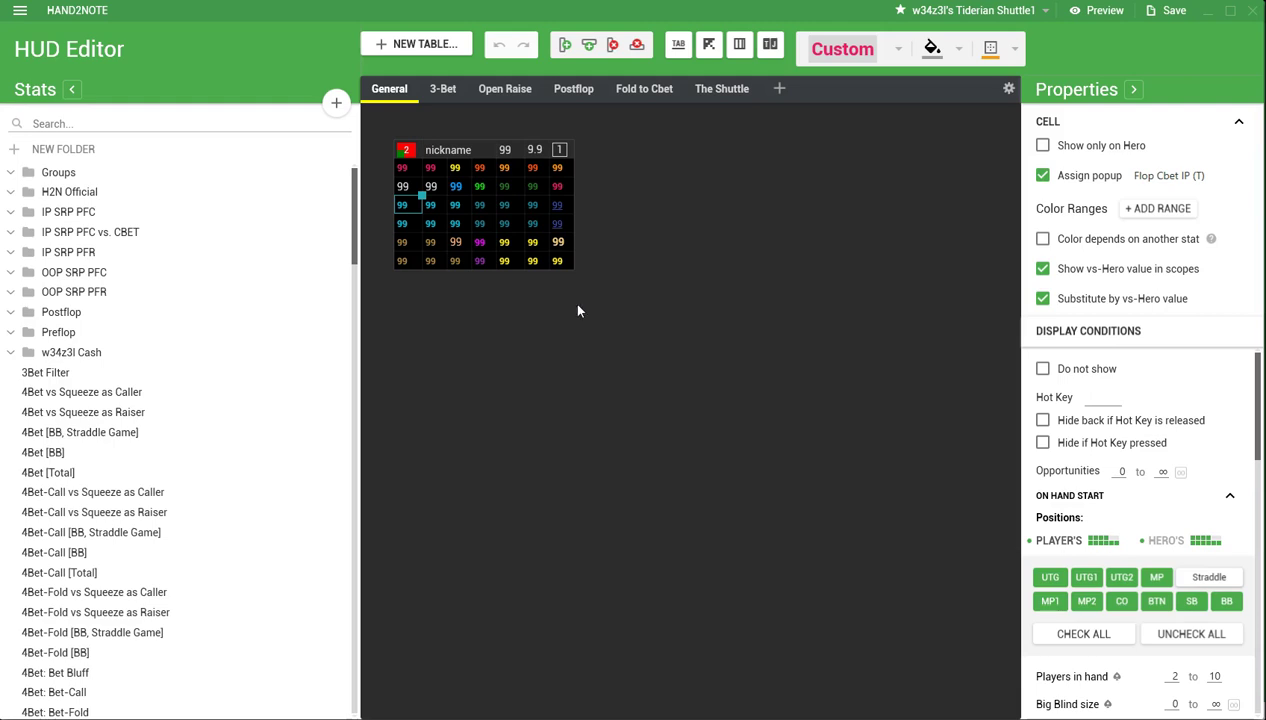
mouse_move(459, 225)
left_click(453, 226, "shift")
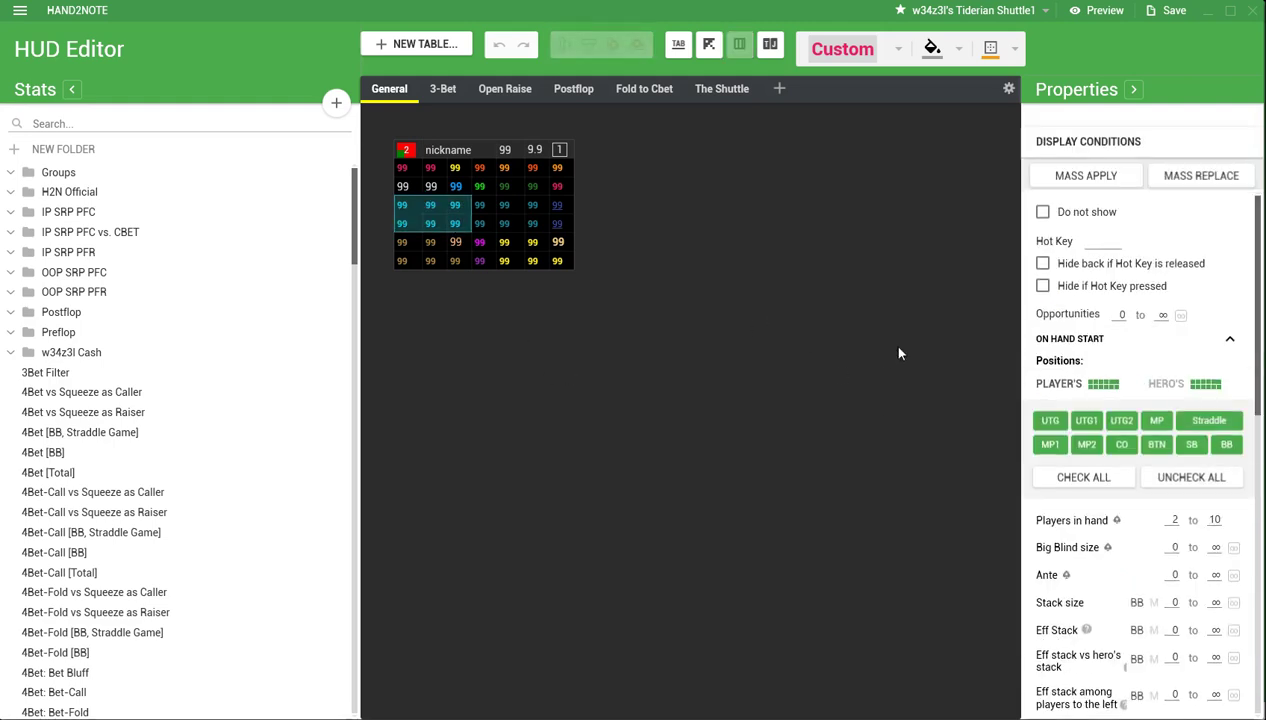
left_click(898, 48)
left_click(868, 109)
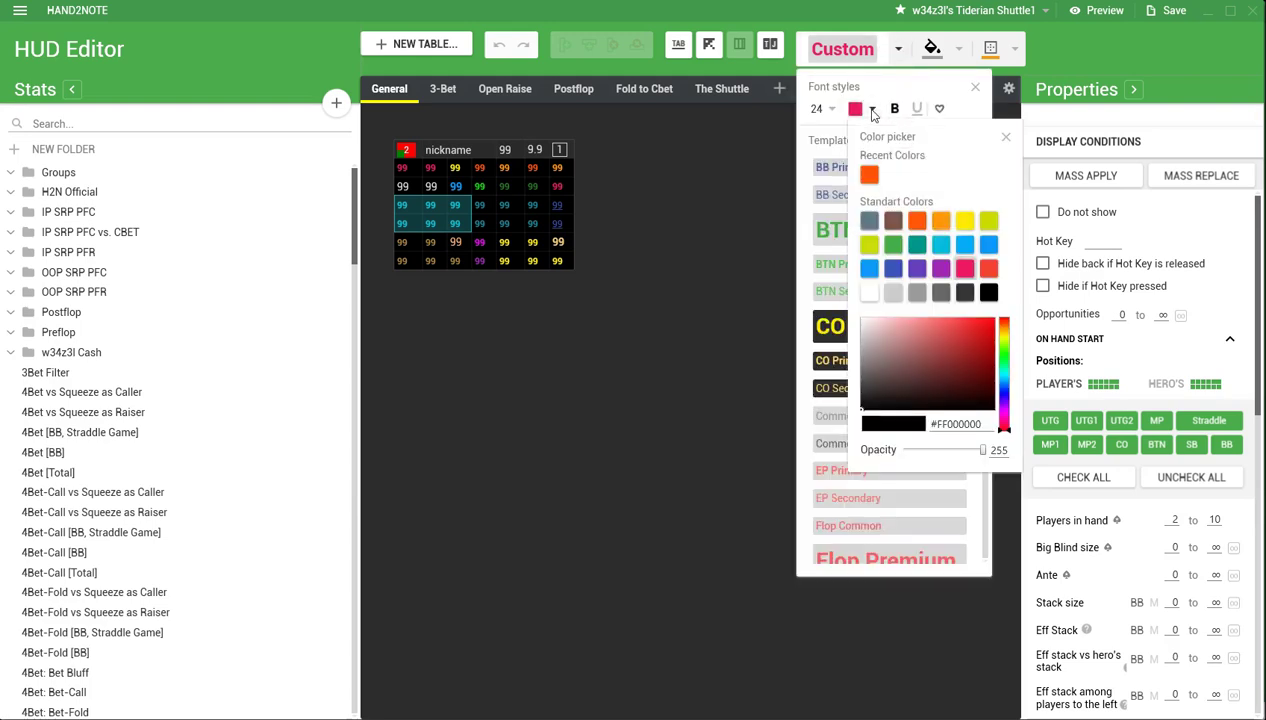
left_click(940, 250)
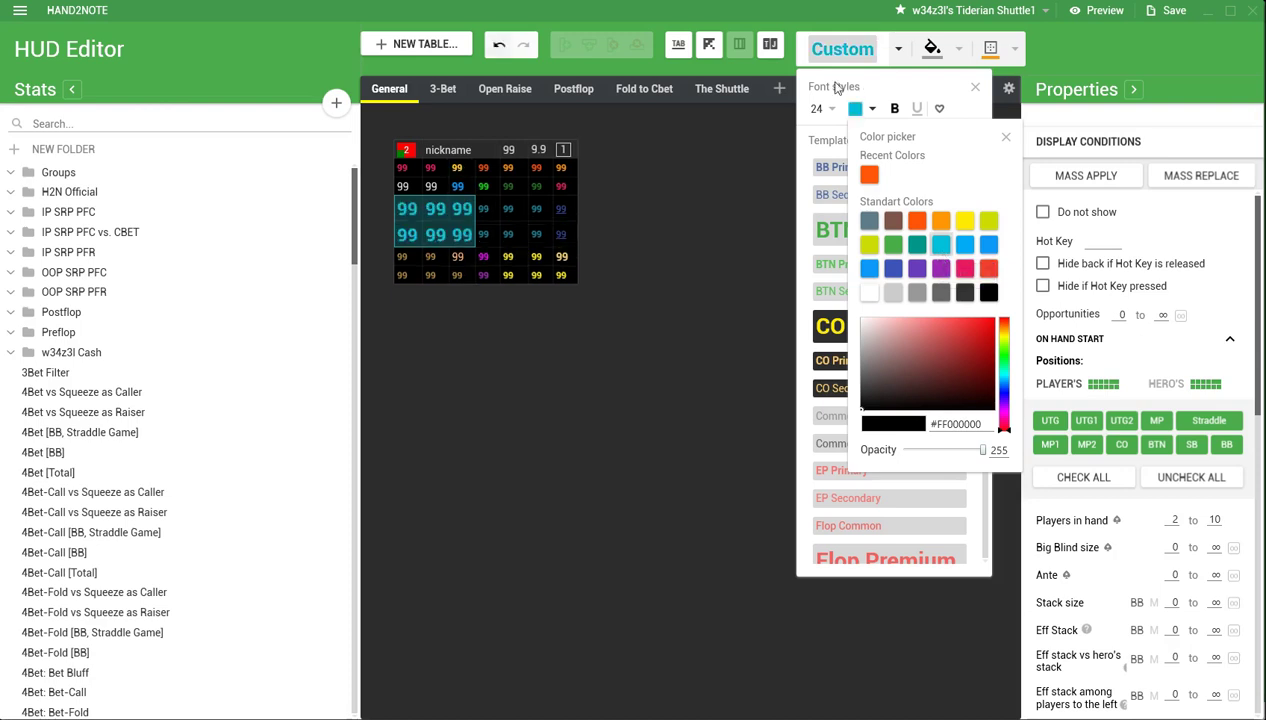
left_click(826, 112)
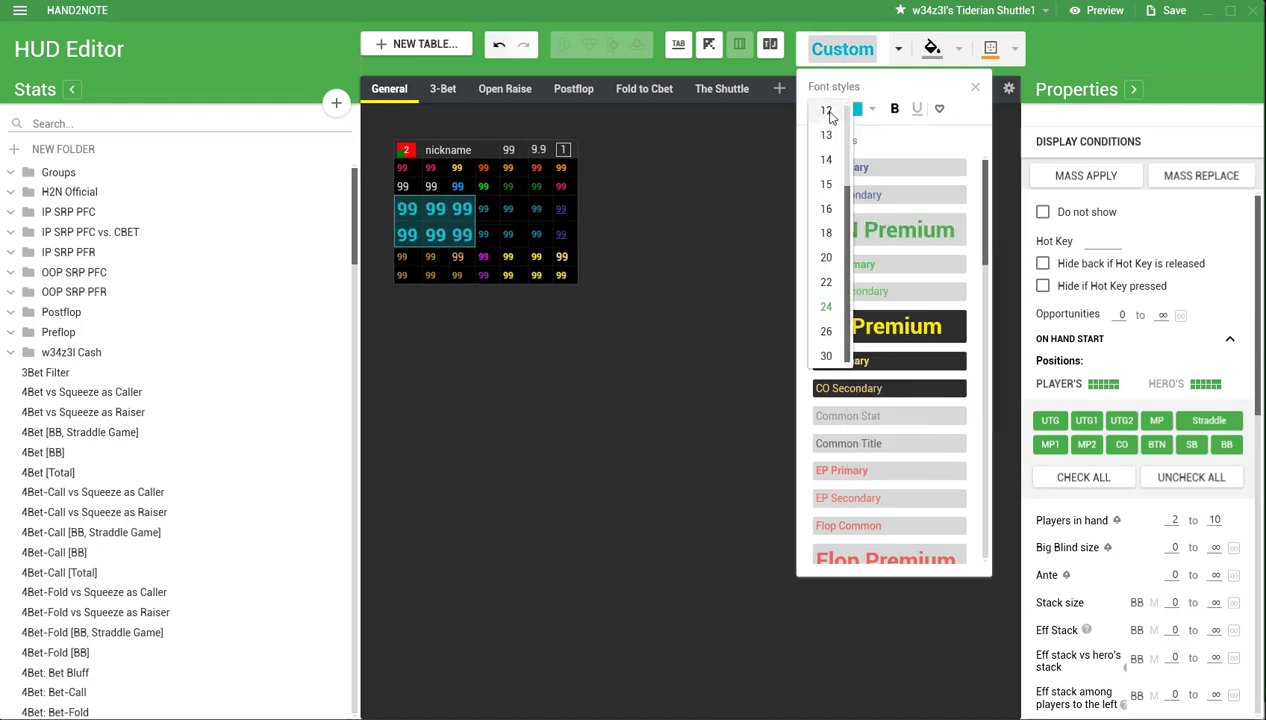
scroll(828, 120, "up", 2)
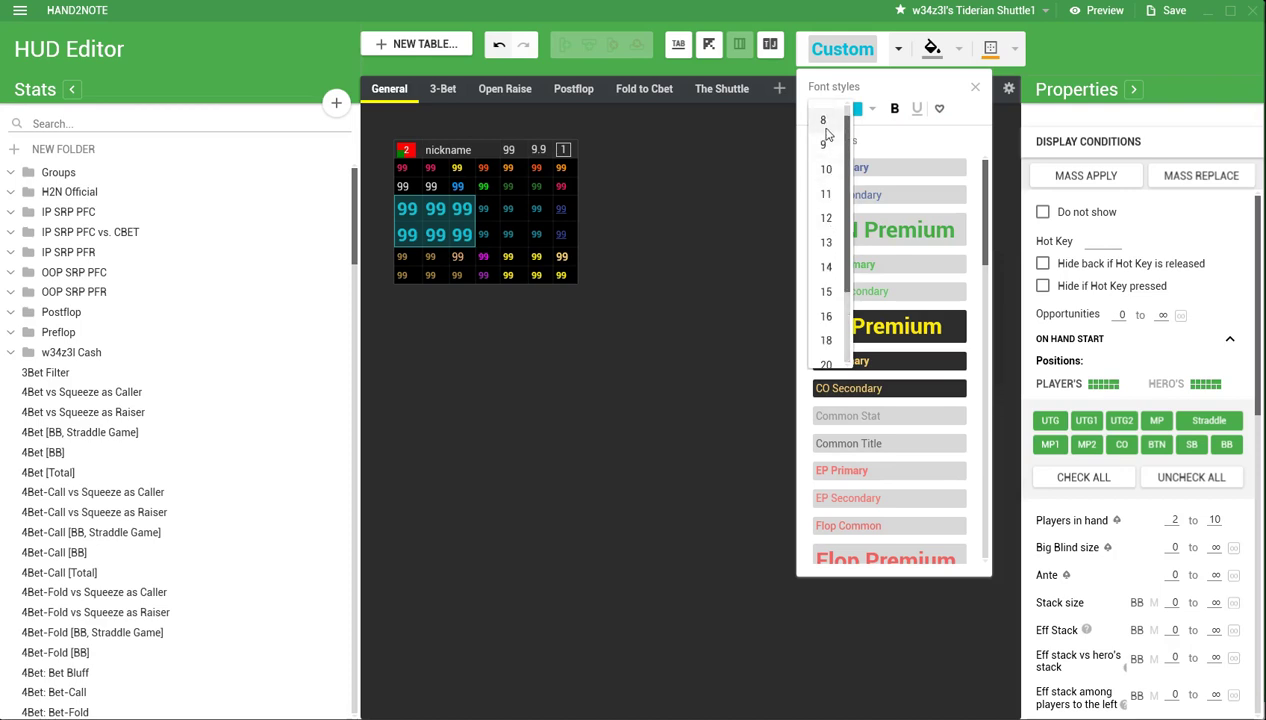
left_click(826, 128)
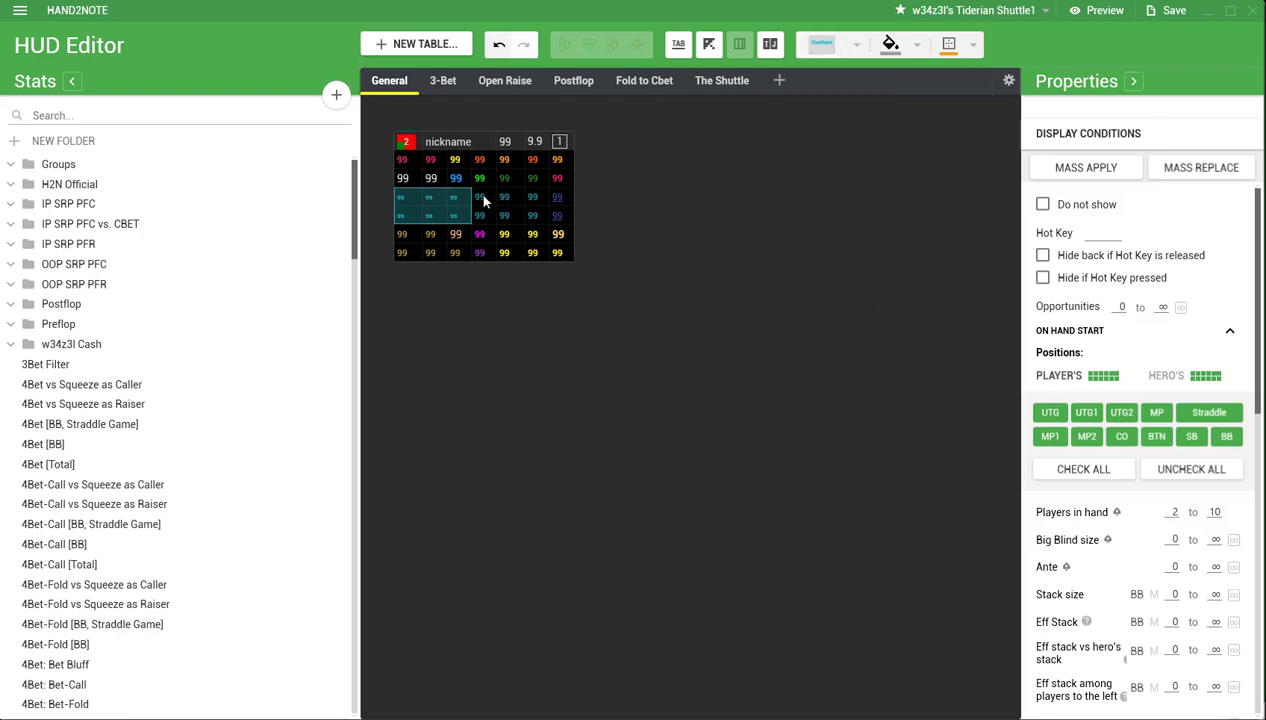
Step: Set the font of the fourth to sixth cells in the third and fourth stat rows to custom teal #FF41A2B4, size 8
left_click(480, 197)
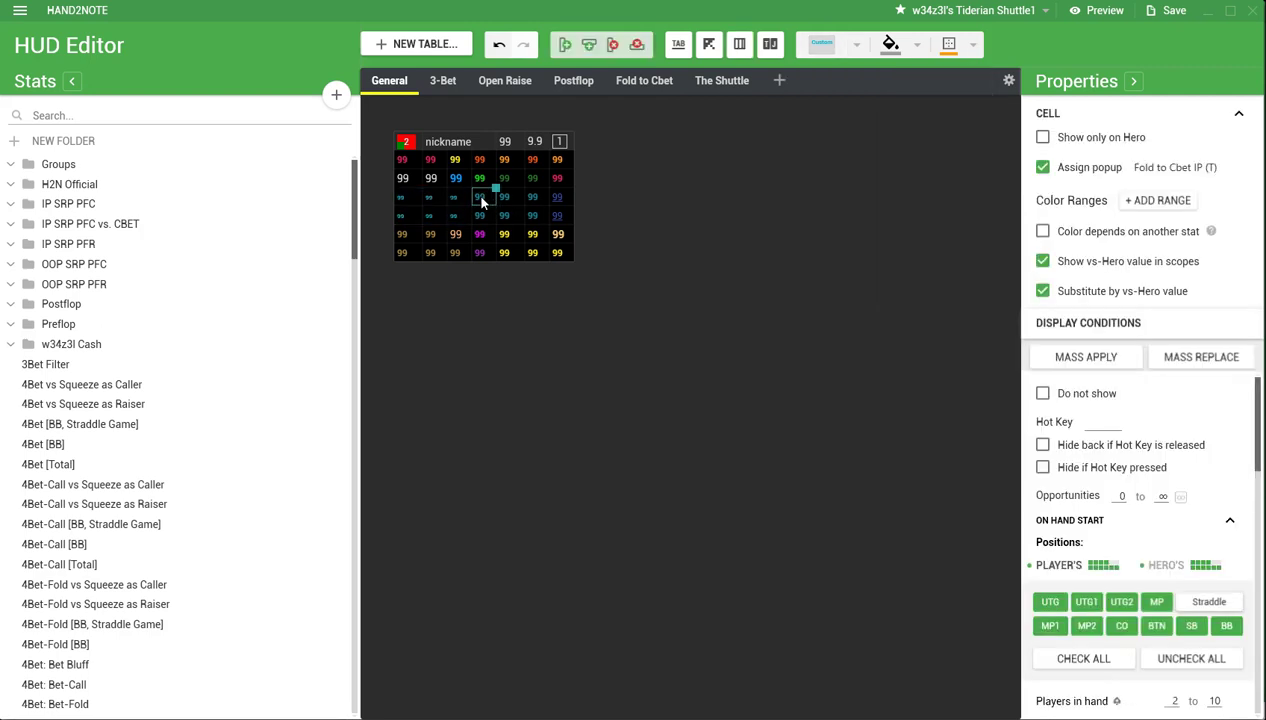
left_click(530, 220, "shift")
left_click(856, 46)
scroll(885, 300, "down", 2)
scroll(885, 300, "up", 1)
left_click(852, 100)
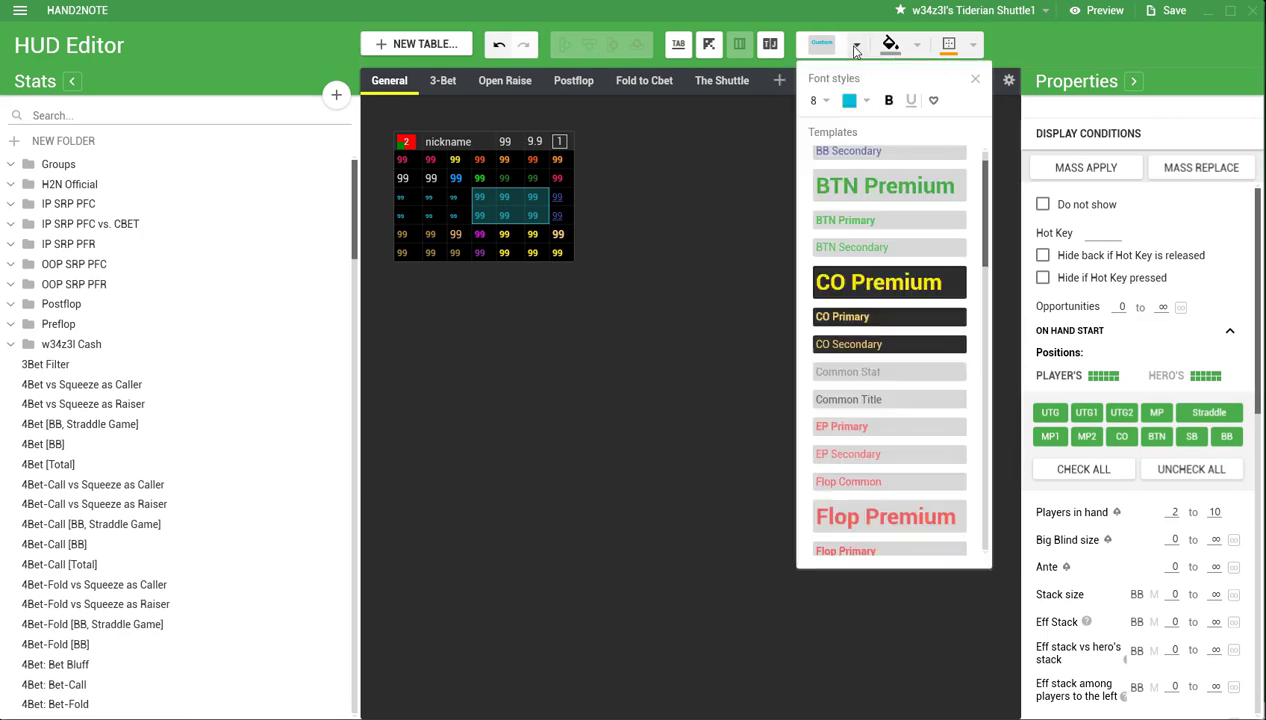
scroll(876, 219, "up", 1)
scroll(880, 222, "down", 4)
scroll(886, 226, "up", 2)
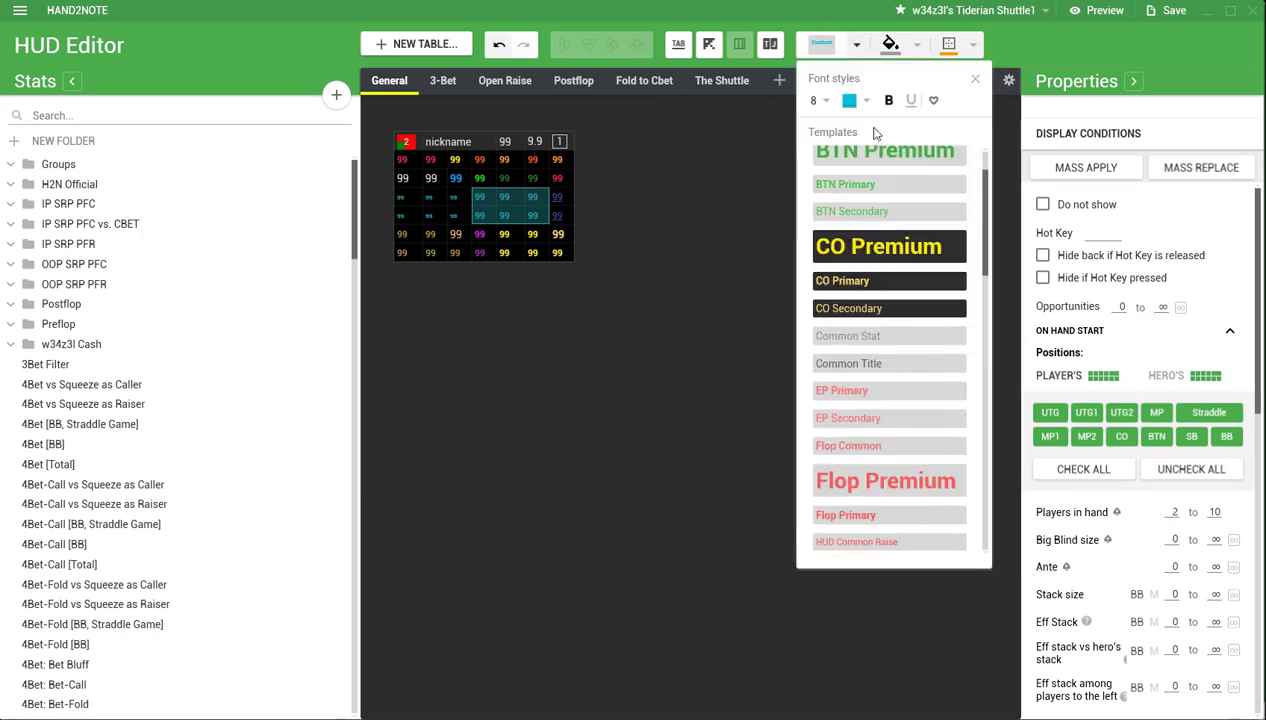
left_click(852, 100)
left_click(887, 260)
left_click(997, 368)
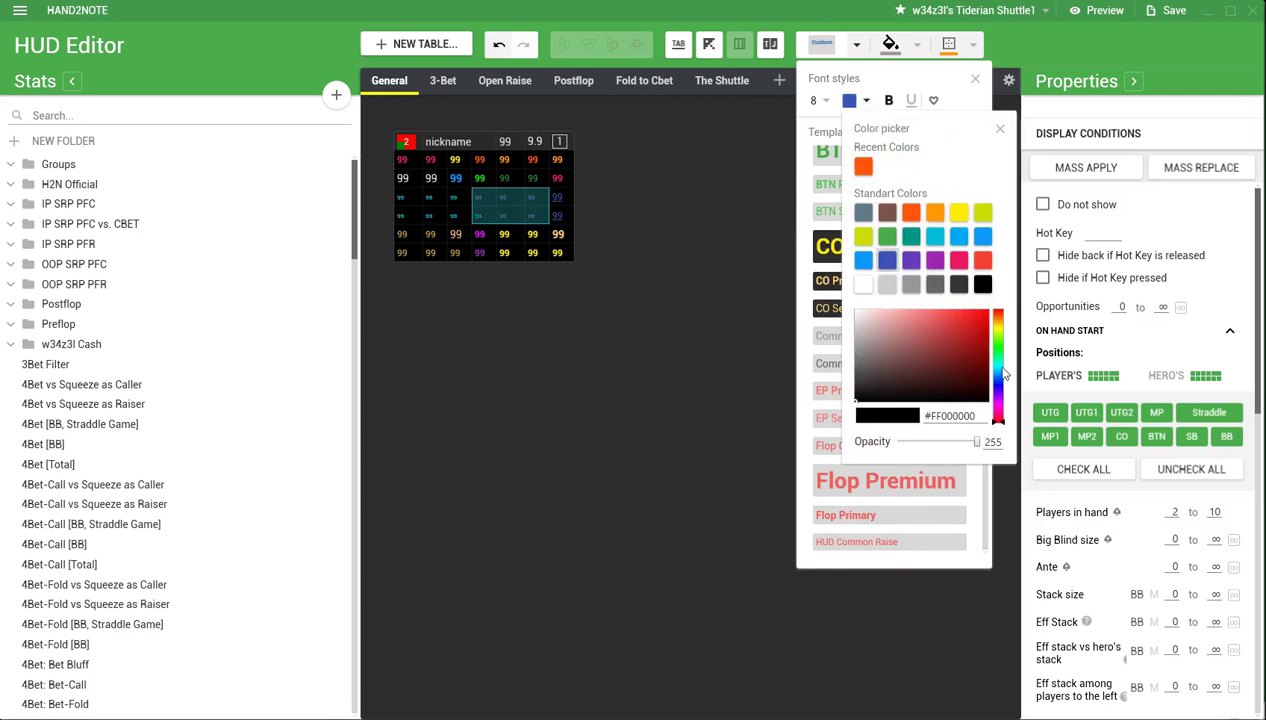
mouse_move(948, 345)
left_mouse_down()
mouse_move(950, 367)
mouse_move(940, 325)
mouse_move(941, 342)
left_mouse_up()
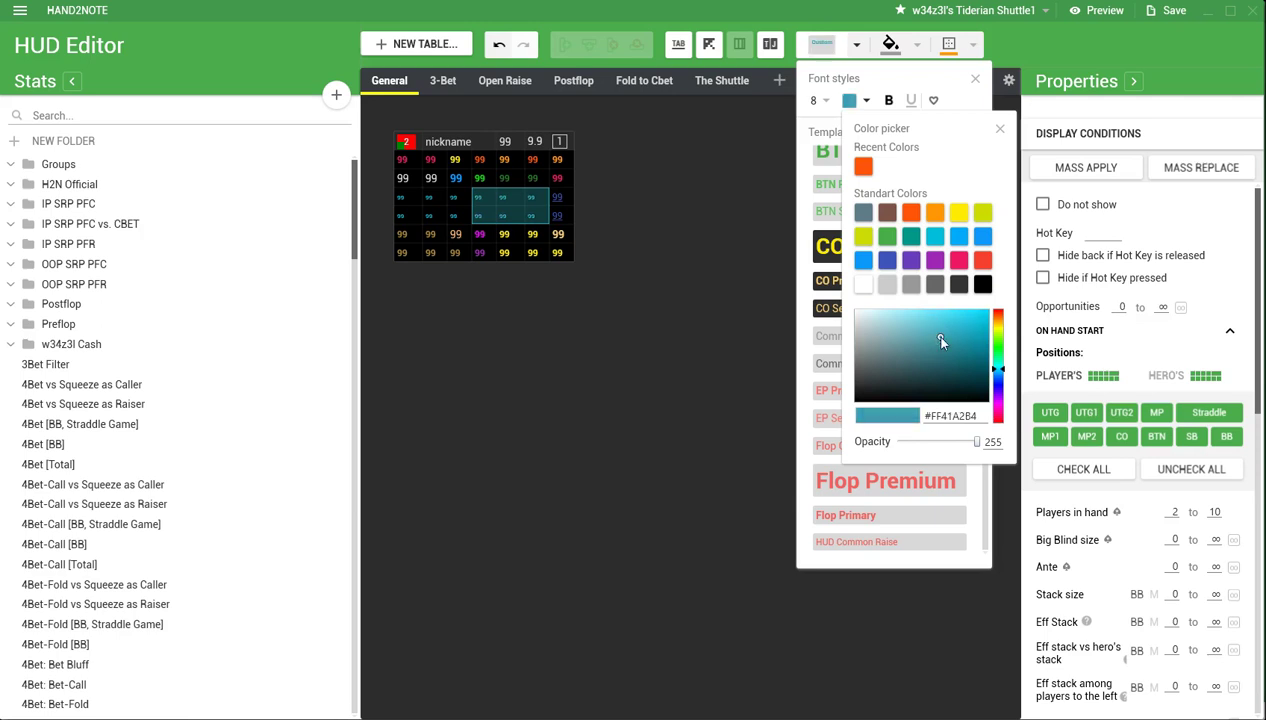
left_click(896, 80)
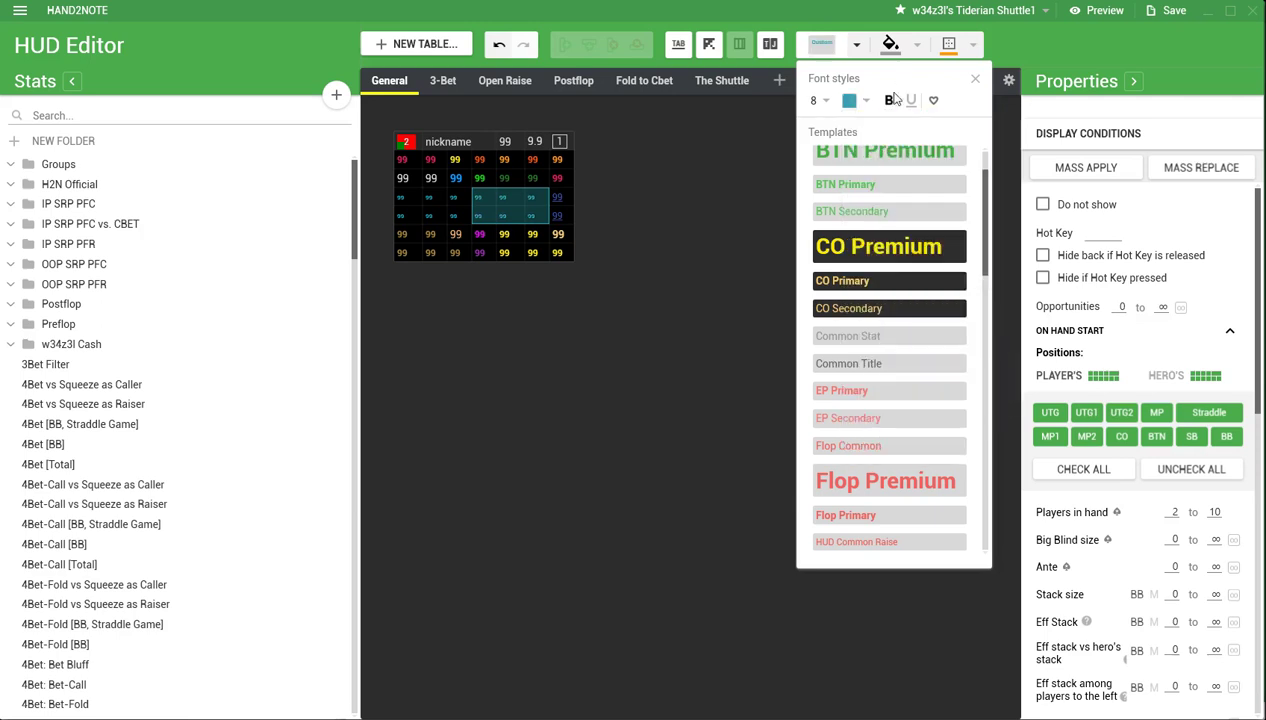
left_click(501, 232)
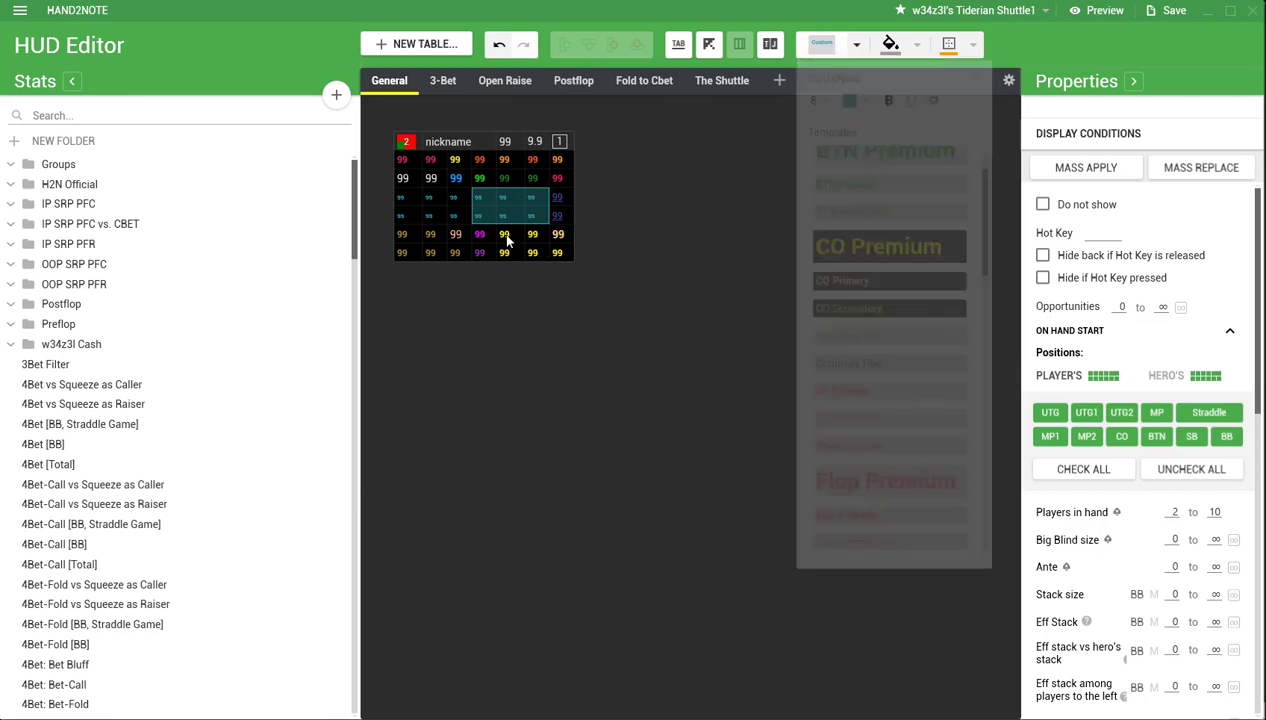
Step: Set the font of the last three cells in the two lowest stat rows to yellow, size 8
left_click(504, 234)
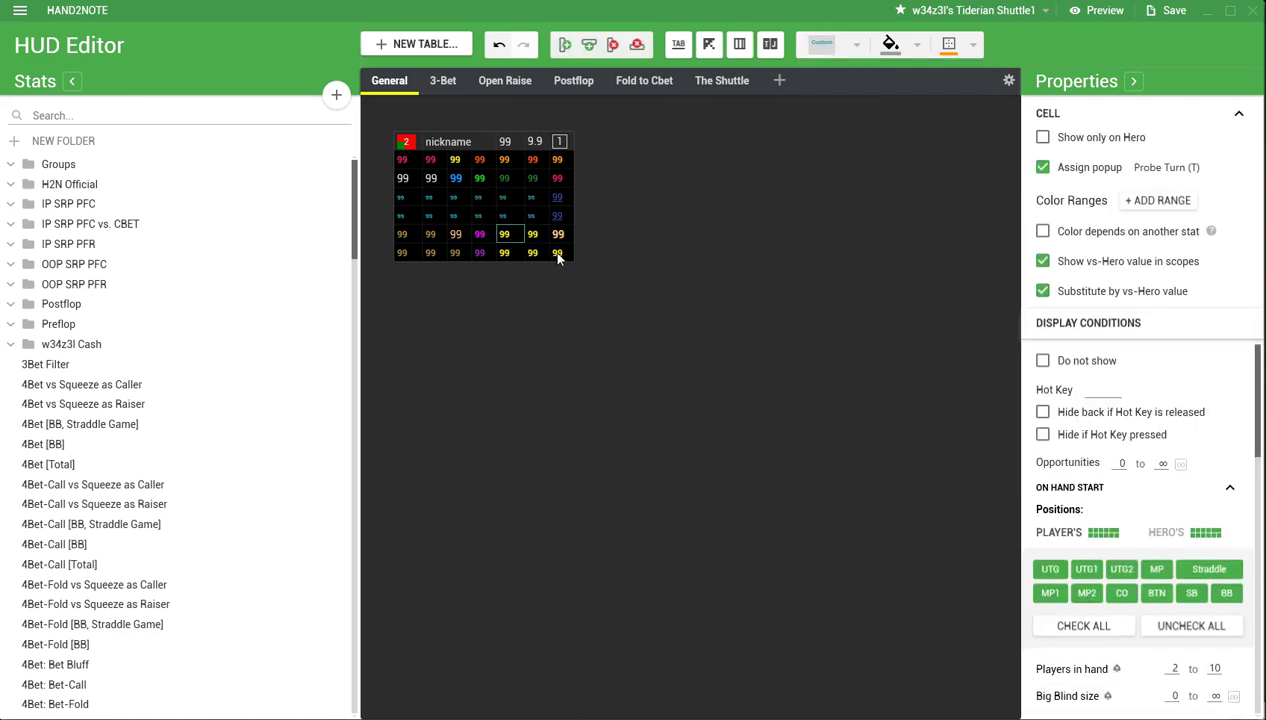
left_click(557, 254, "shift")
left_click(857, 45)
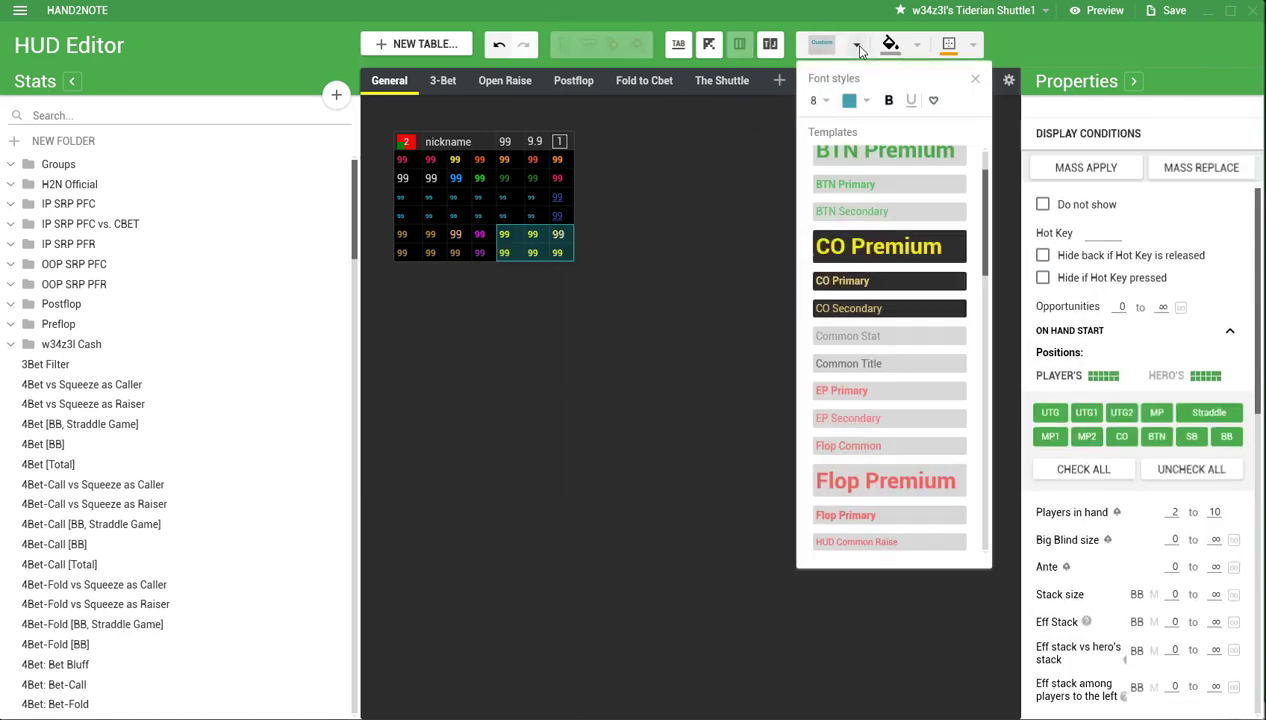
left_click(864, 101)
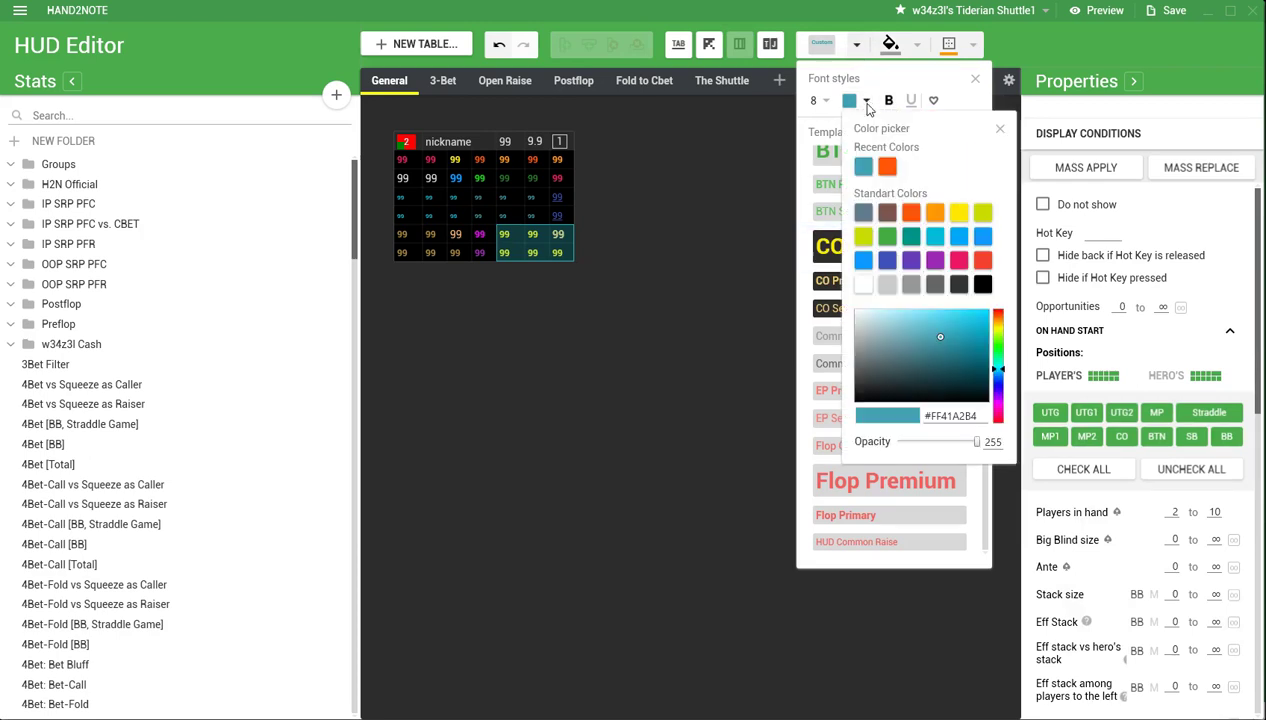
left_click(958, 212)
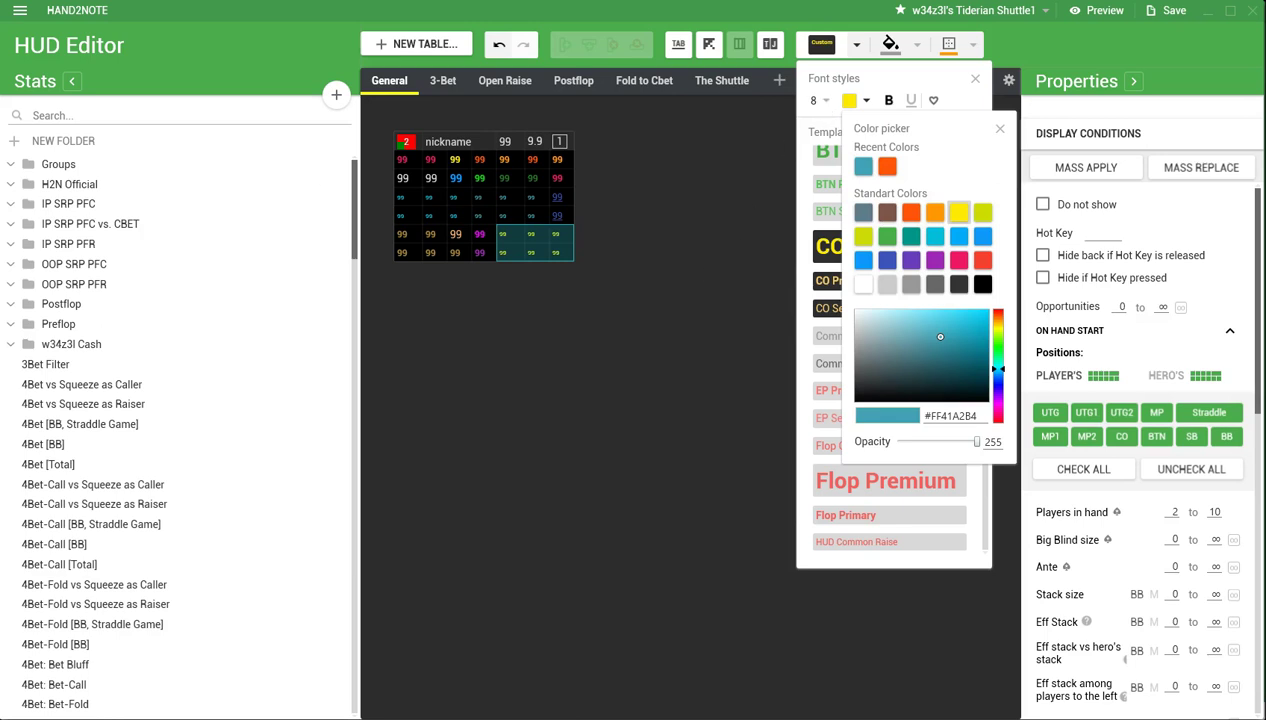
left_click(747, 316)
Step: Select the whole stat table, turn off "Display as table in hud" for it and close the HUD Editor
left_click(435, 256)
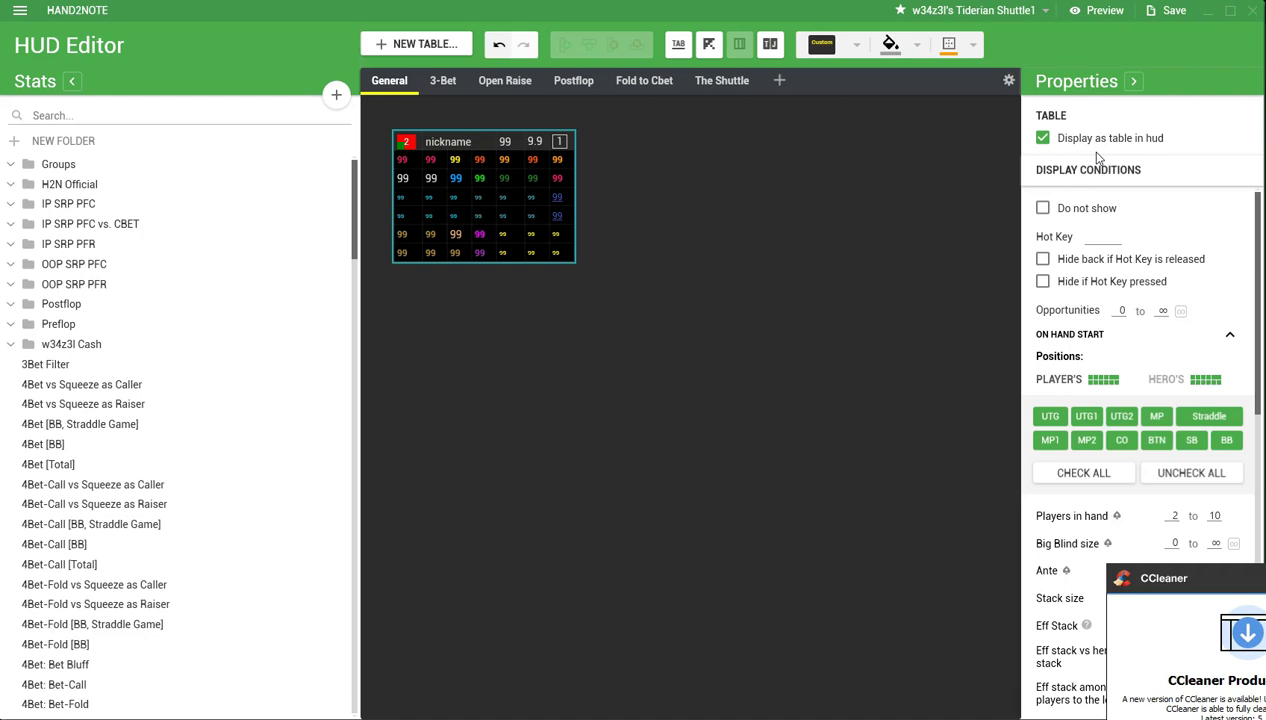
left_click(1043, 138)
left_click(1252, 10)
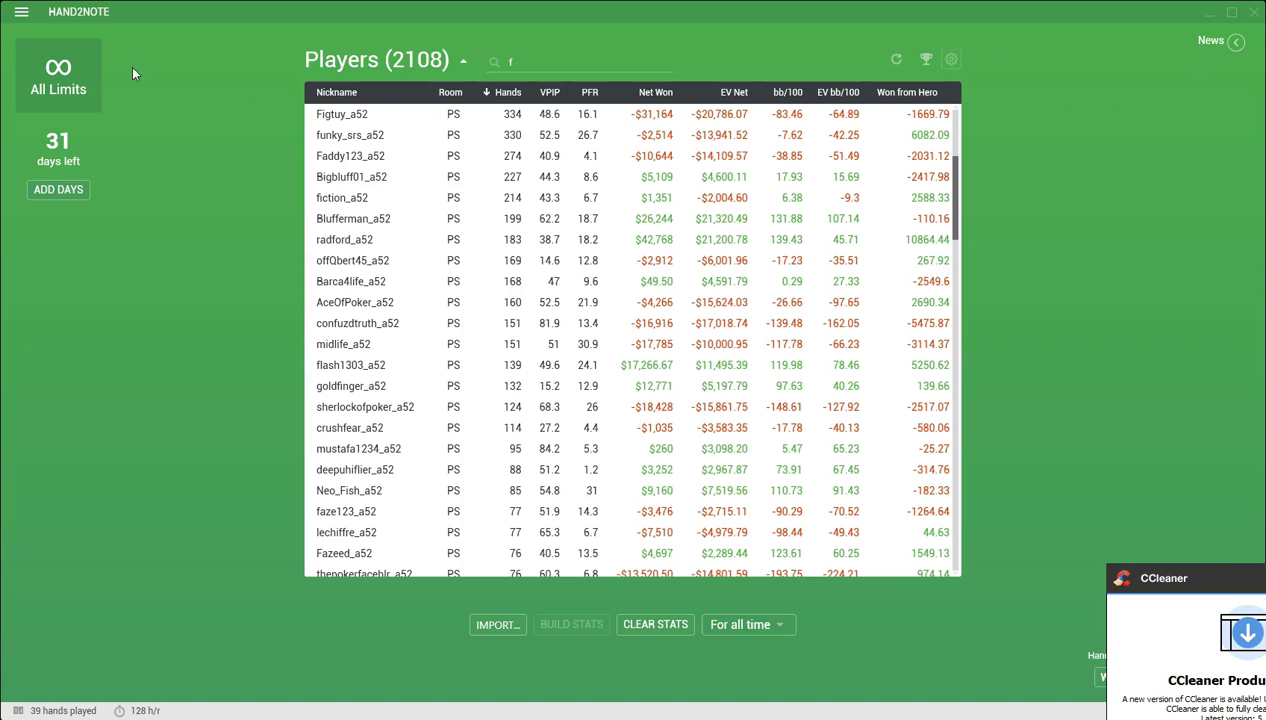
Step: Open the Game Types configuration and choose w34z3l's Tiderian Shuttle - Multipanel as the HUD for NL Cash 3-10 max
left_click(24, 19)
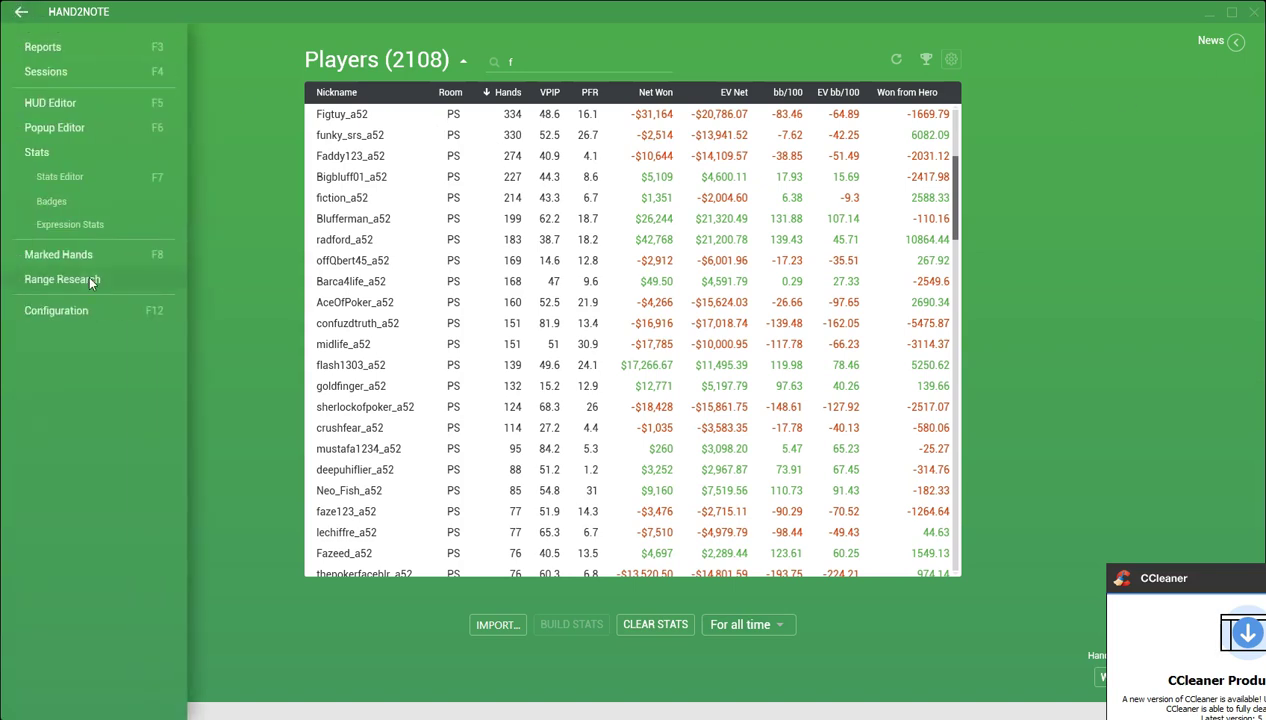
left_click(44, 314)
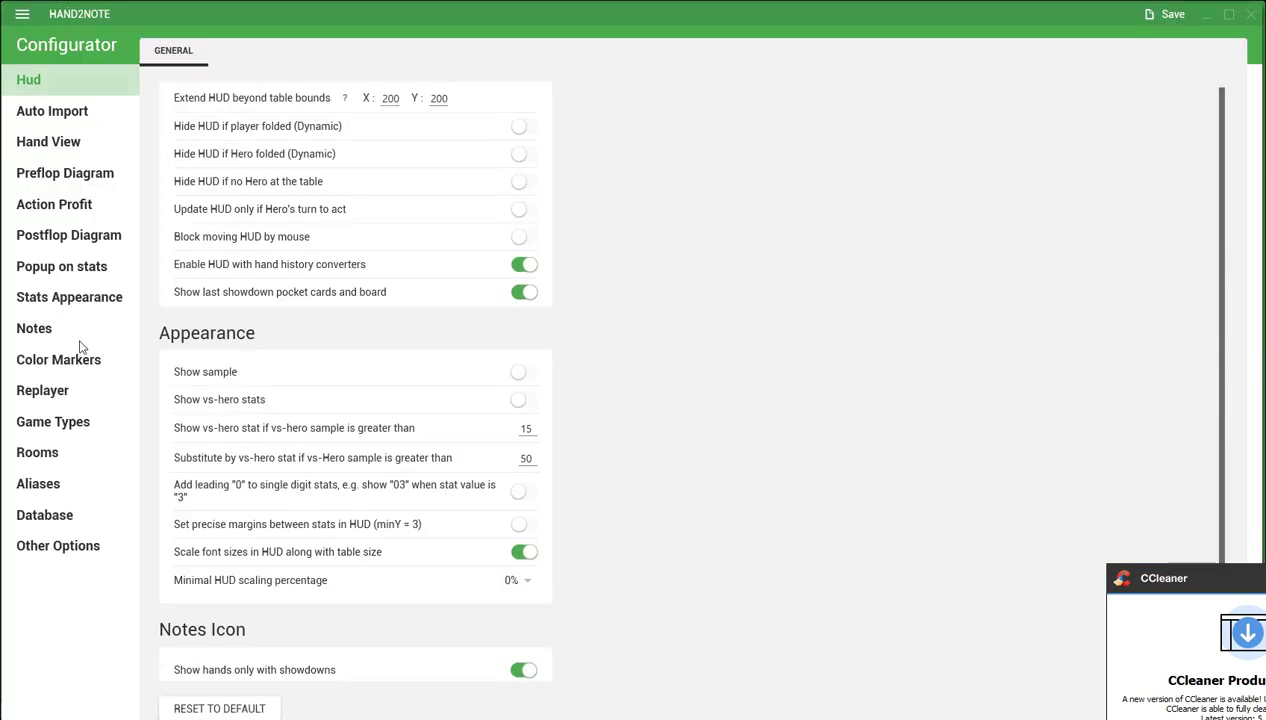
left_click(64, 424)
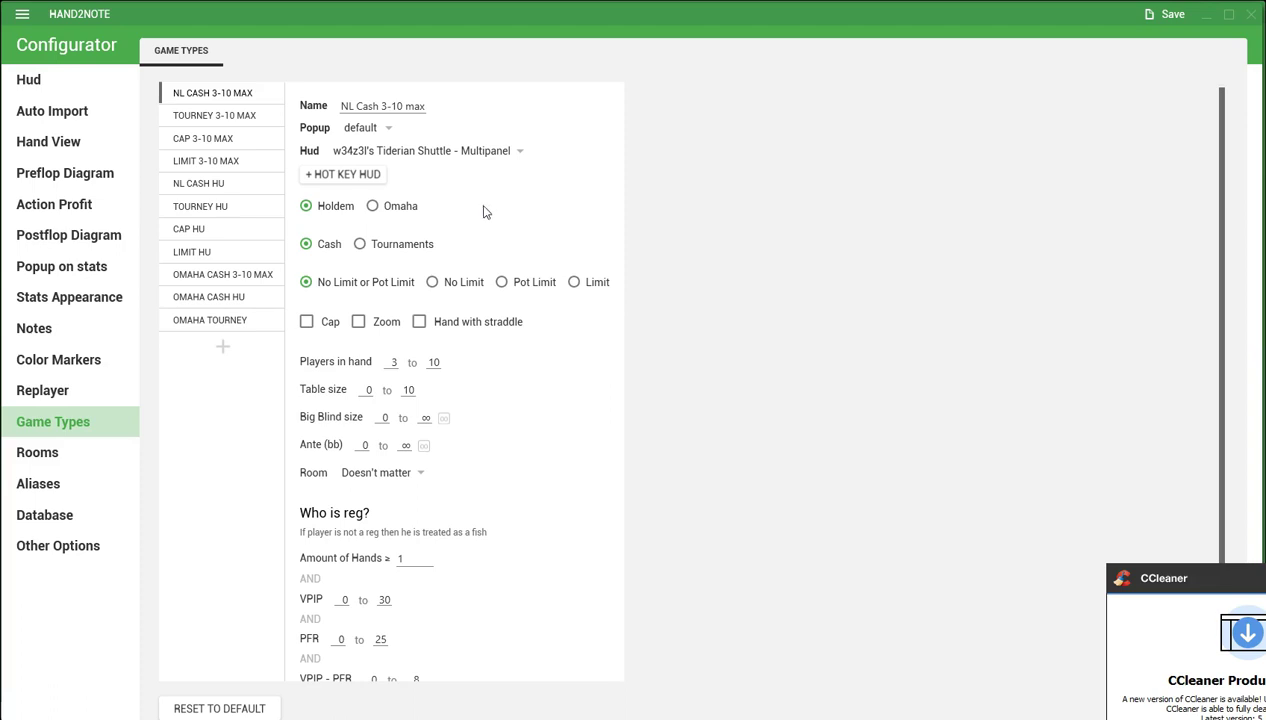
left_click(517, 156)
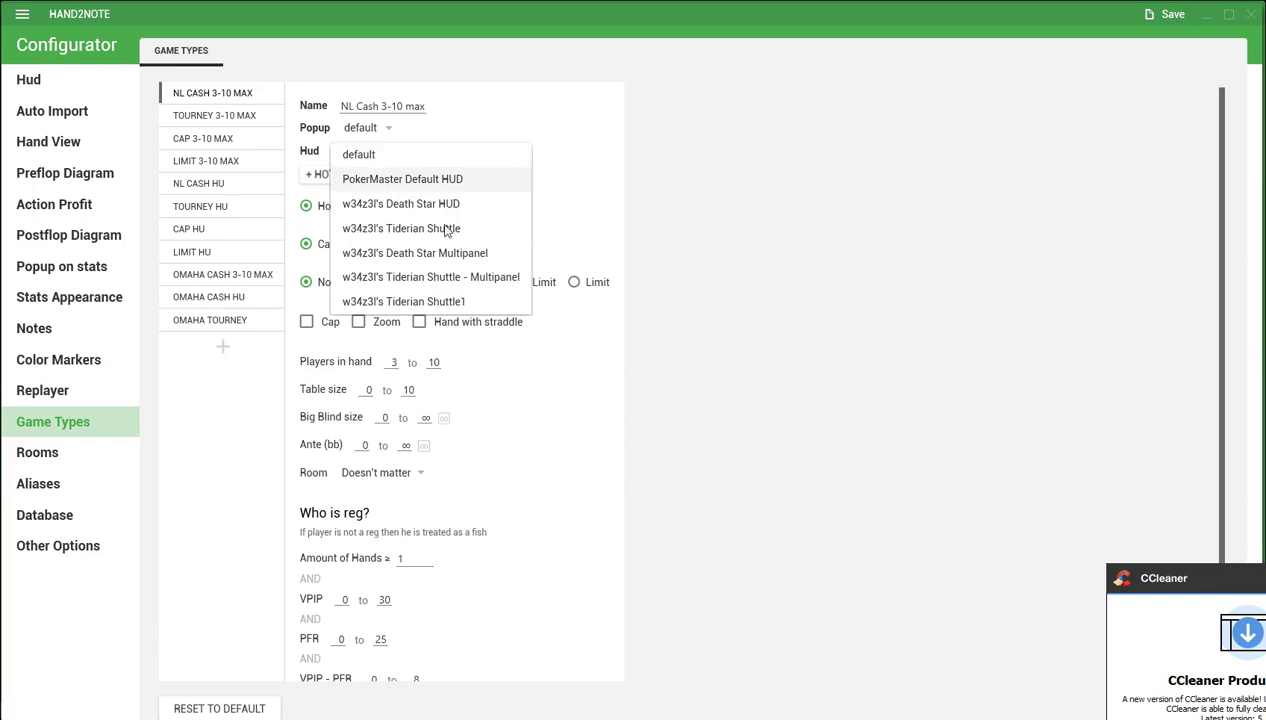
left_click(432, 285)
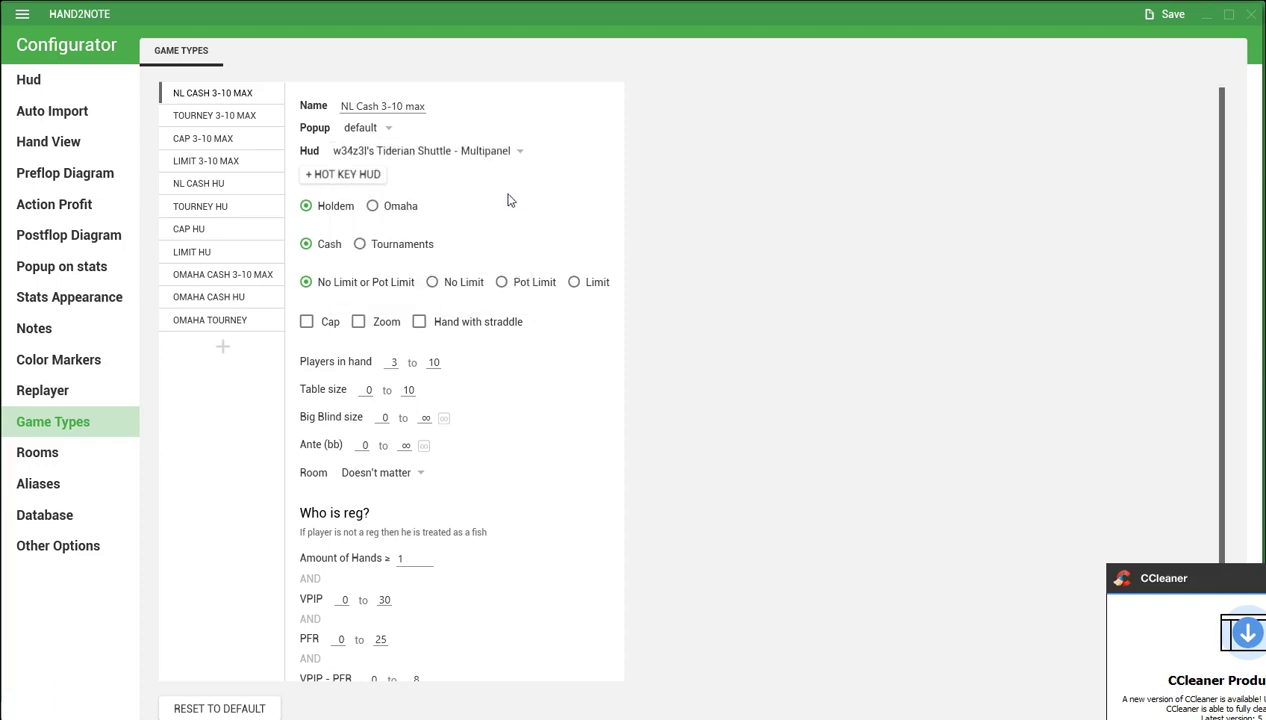
Step: Set the popup for the NL Cash 3-10 max game type to w34z3l's Tiderian Shuttle
left_click(388, 133)
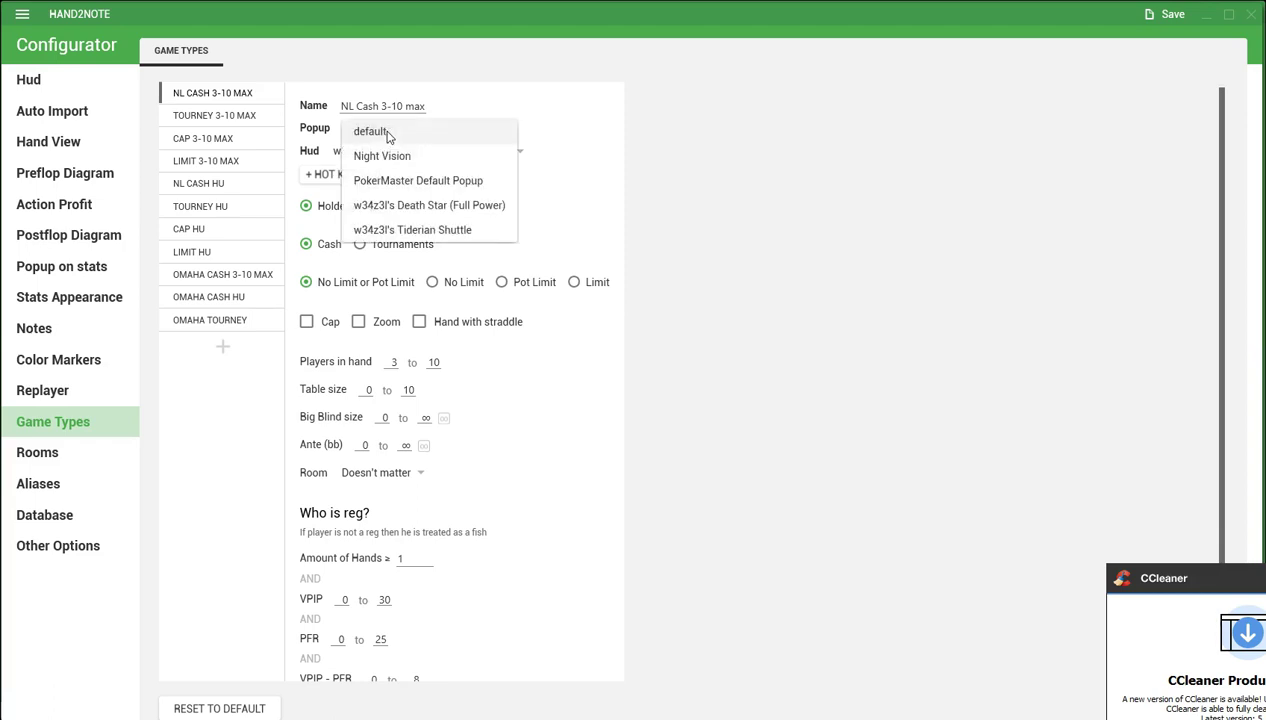
left_click(389, 136)
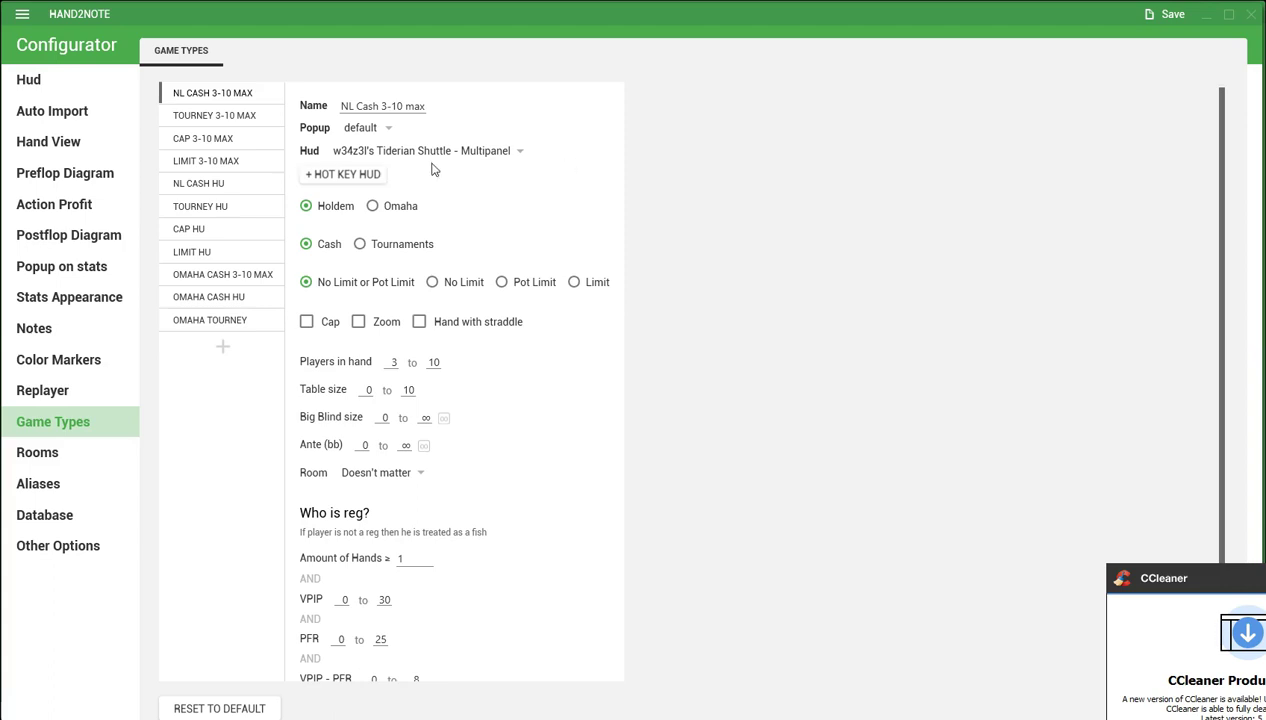
left_click(388, 130)
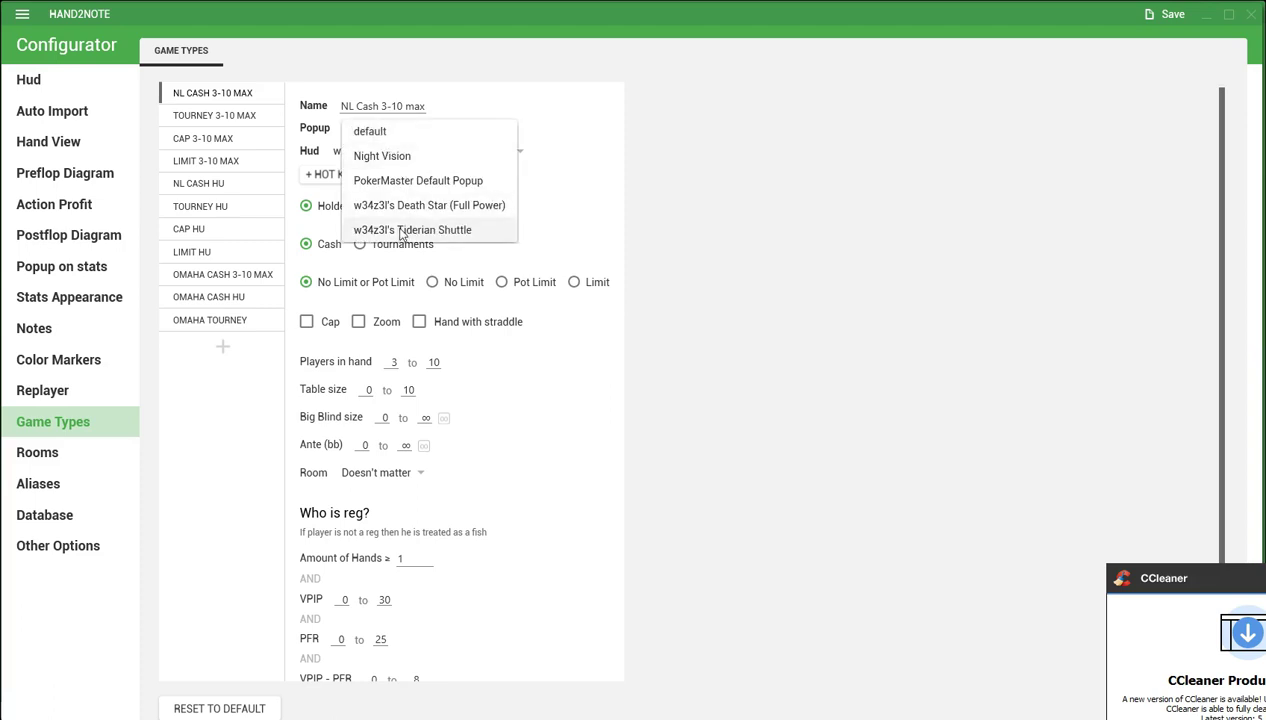
left_click(397, 230)
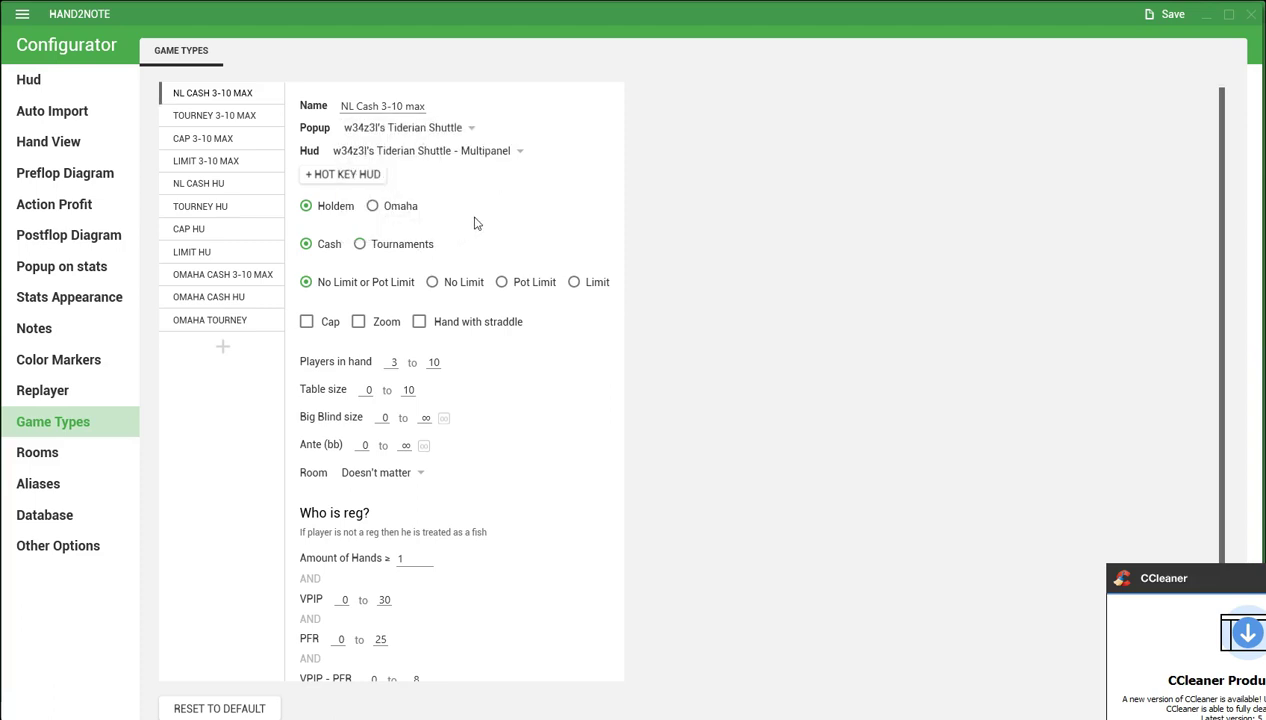
Step: Switch to the Zoom poker table and spread out the top-centre player's HUD panels, raising the main panel above the table edge
key("alt+Tab")
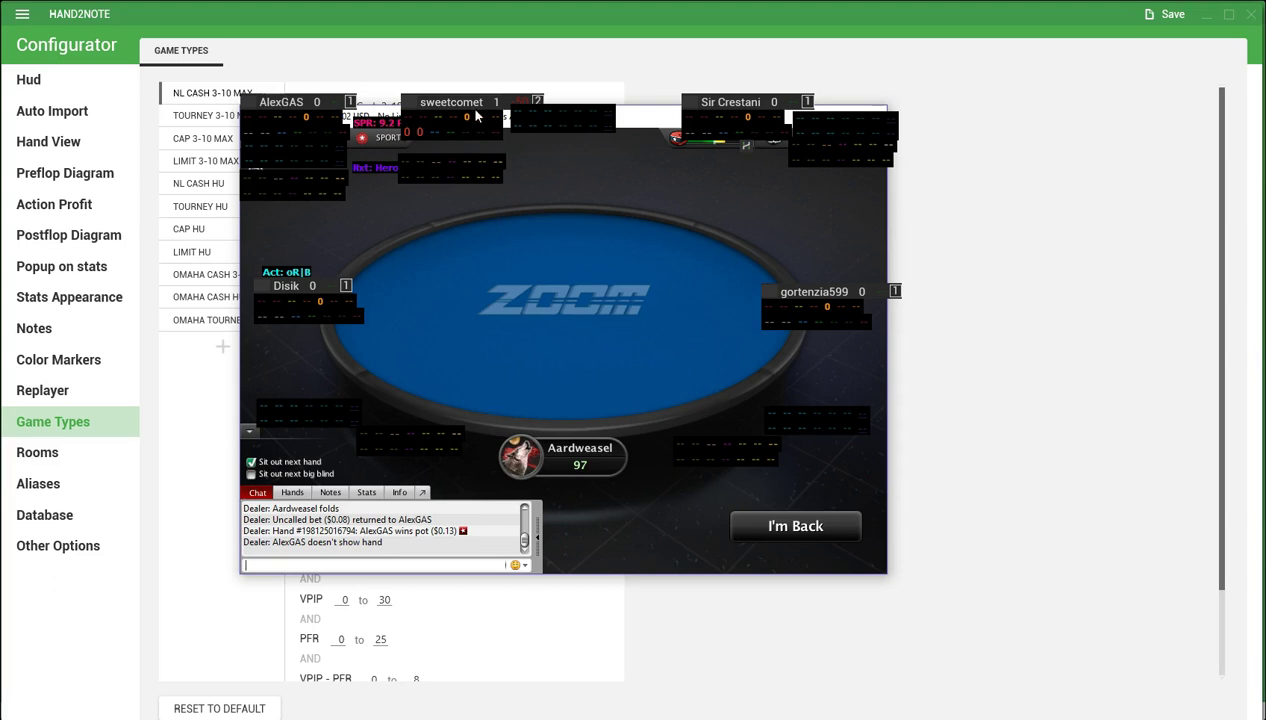
left_click_drag(474, 113, 477, 73)
left_click_drag(547, 112, 569, 114)
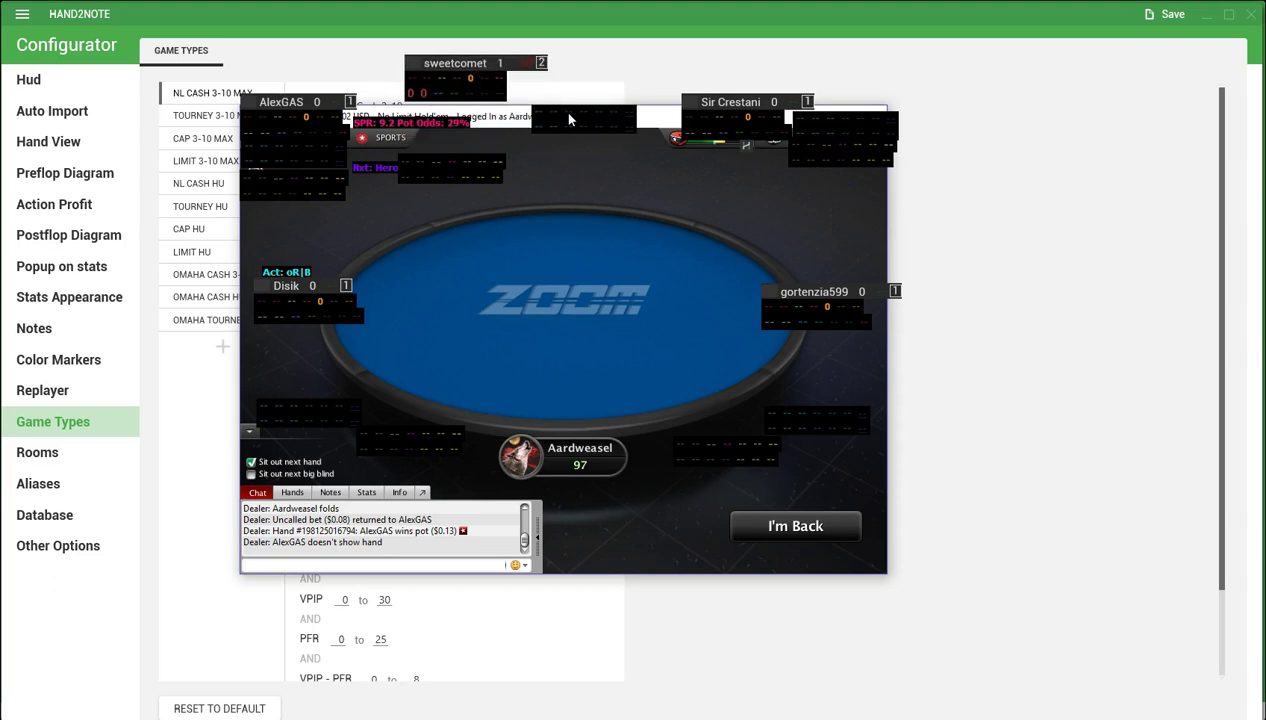
left_click_drag(446, 165, 529, 170)
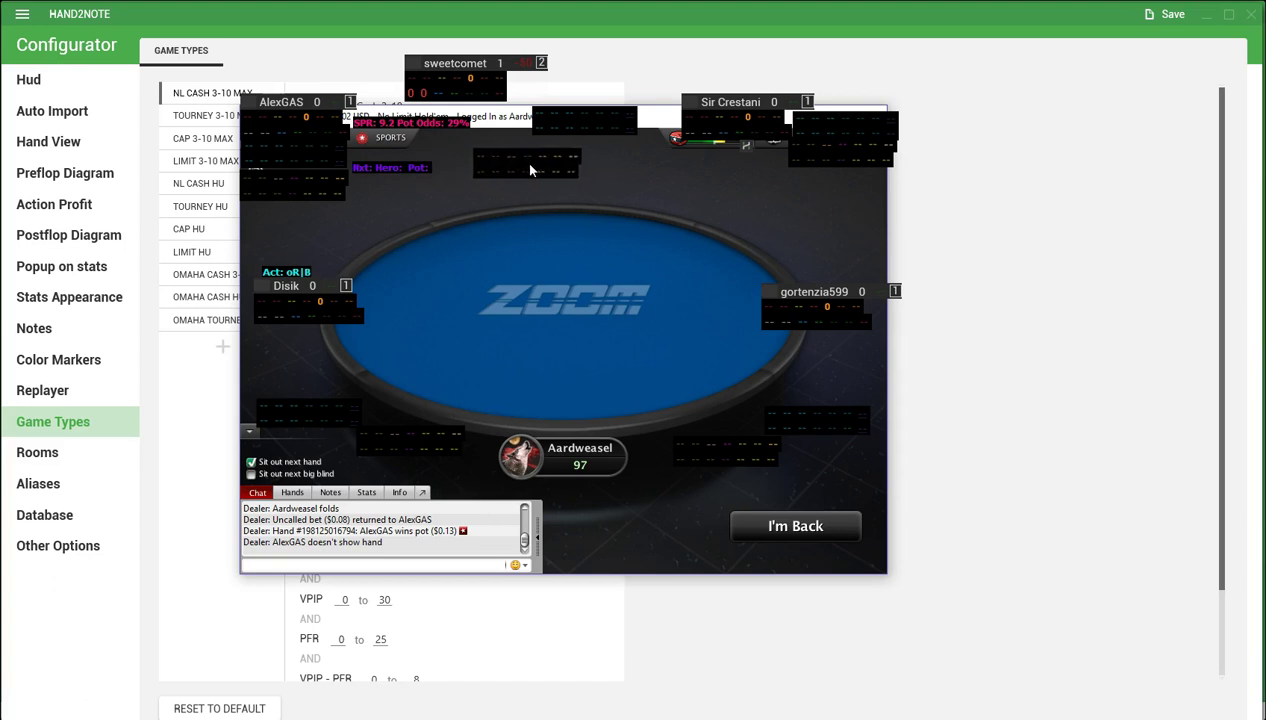
Step: Rearrange the left-hand player's HUD panels so the main panel sits just above the second panel and the third is near the chat box
left_click_drag(381, 438, 359, 449)
left_click_drag(298, 307, 296, 340)
left_click_drag(313, 409, 309, 383)
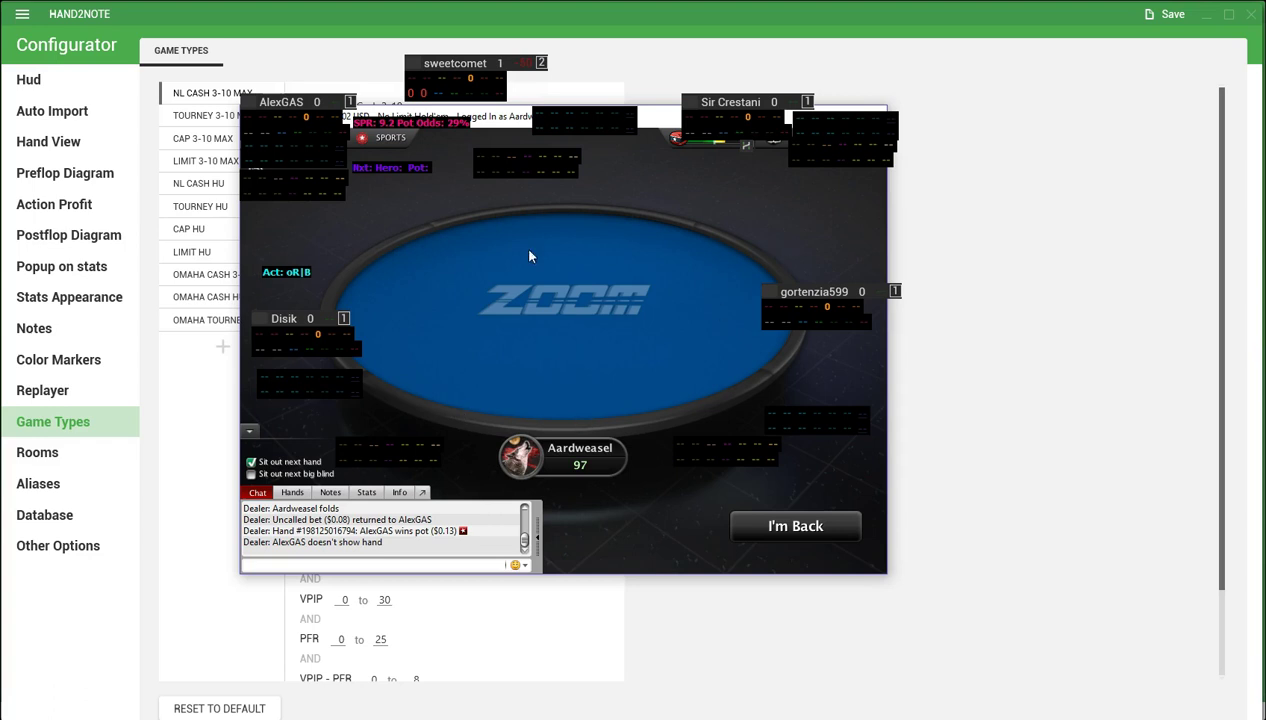
left_click_drag(294, 318, 566, 361)
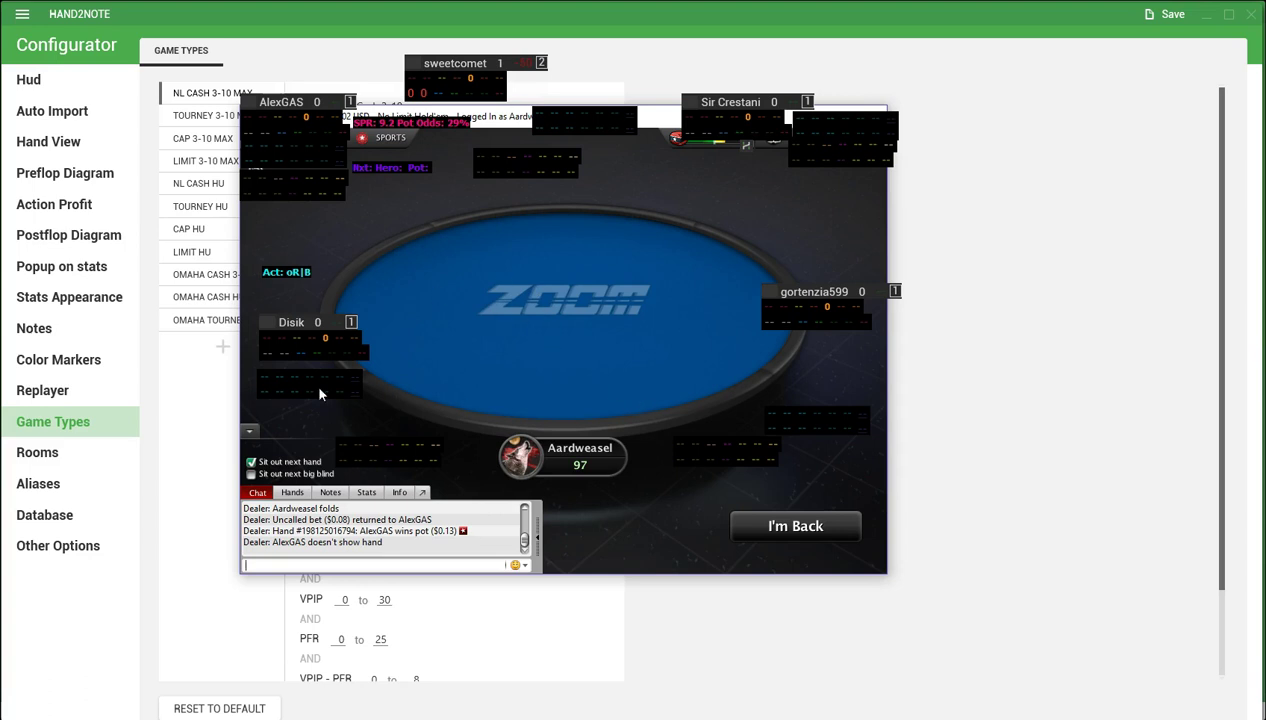
mouse_move(294, 355)
left_mouse_down()
mouse_move(396, 181)
mouse_move(311, 336)
mouse_move(464, 146)
mouse_move(524, 148)
mouse_move(288, 355)
mouse_move(274, 307)
mouse_move(277, 341)
mouse_move(292, 338)
left_mouse_up()
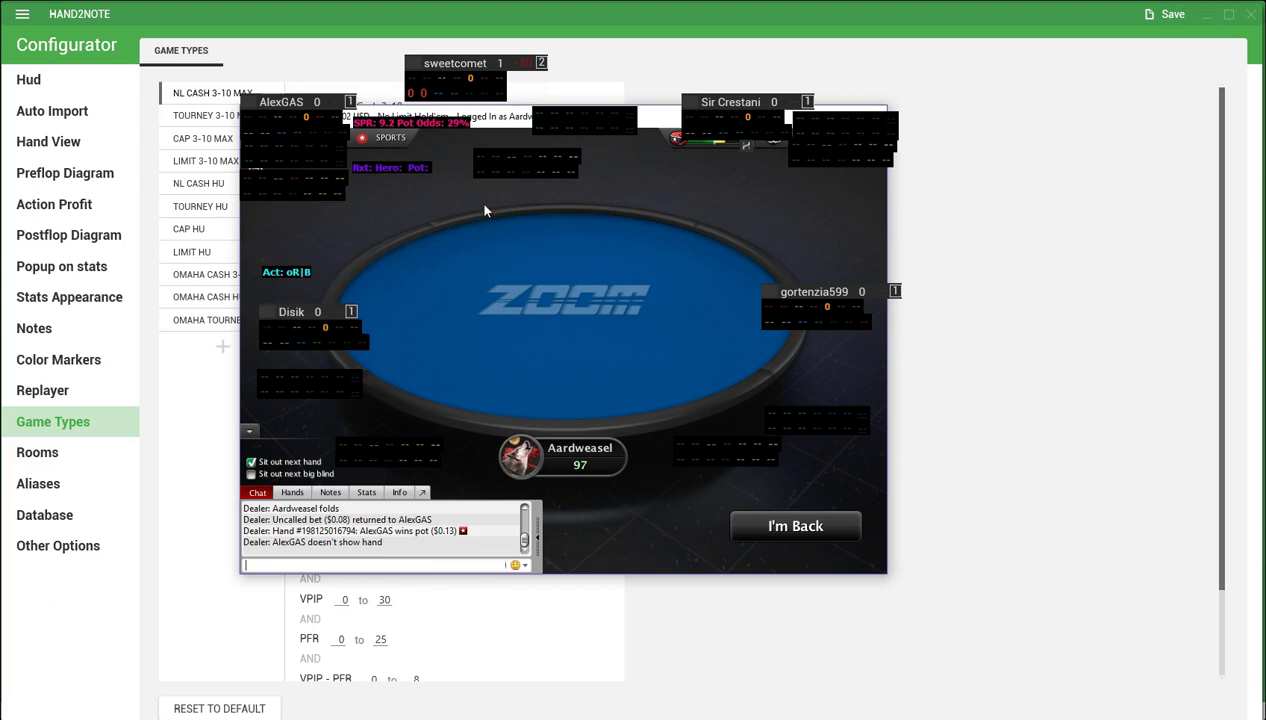
Step: Stack the top-centre player's two secondary stat panels one above the other, just beside that player's main panel
left_click_drag(541, 173, 584, 165)
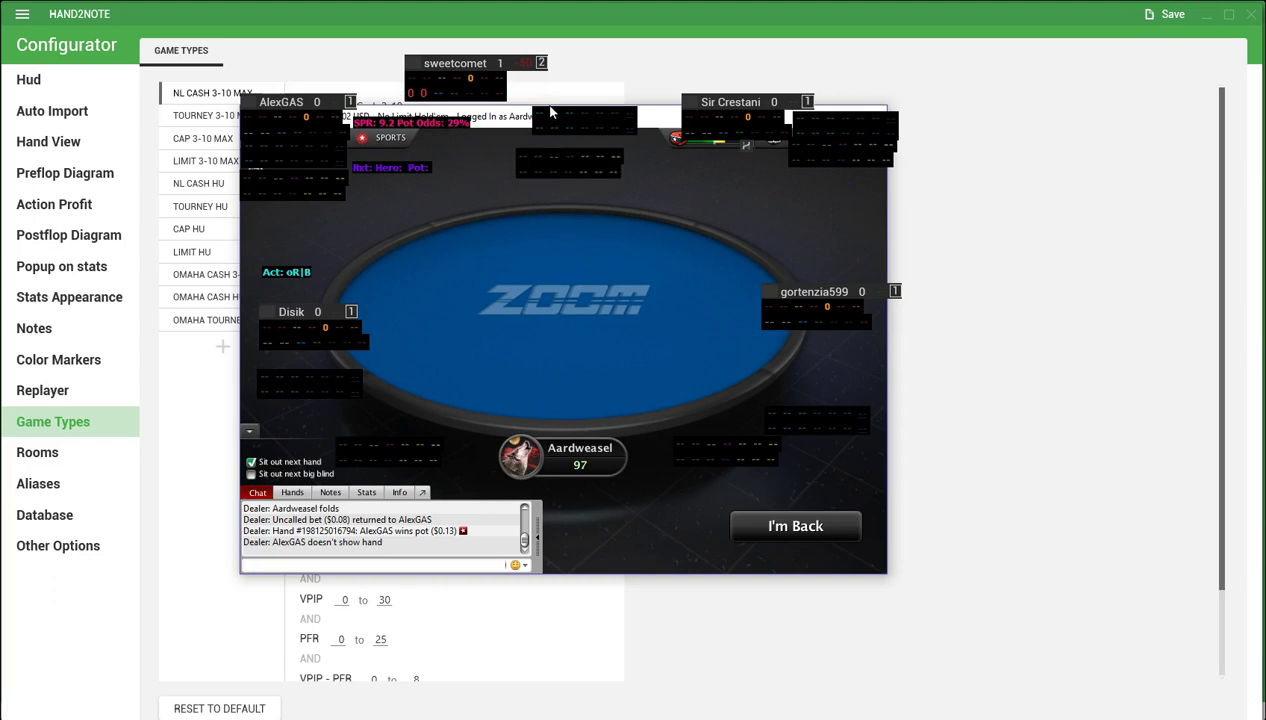
left_click_drag(548, 124, 537, 94)
mouse_move(575, 165)
left_mouse_down()
mouse_move(553, 118)
mouse_move(556, 167)
left_mouse_up()
mouse_move(555, 88)
left_mouse_down()
mouse_move(516, 124)
mouse_move(620, 88)
mouse_move(585, 105)
mouse_move(440, 76)
mouse_move(505, 86)
mouse_move(511, 189)
mouse_move(723, 153)
mouse_move(513, 133)
mouse_move(565, 113)
mouse_move(553, 100)
left_mouse_up()
left_click_drag(546, 180, 542, 138)
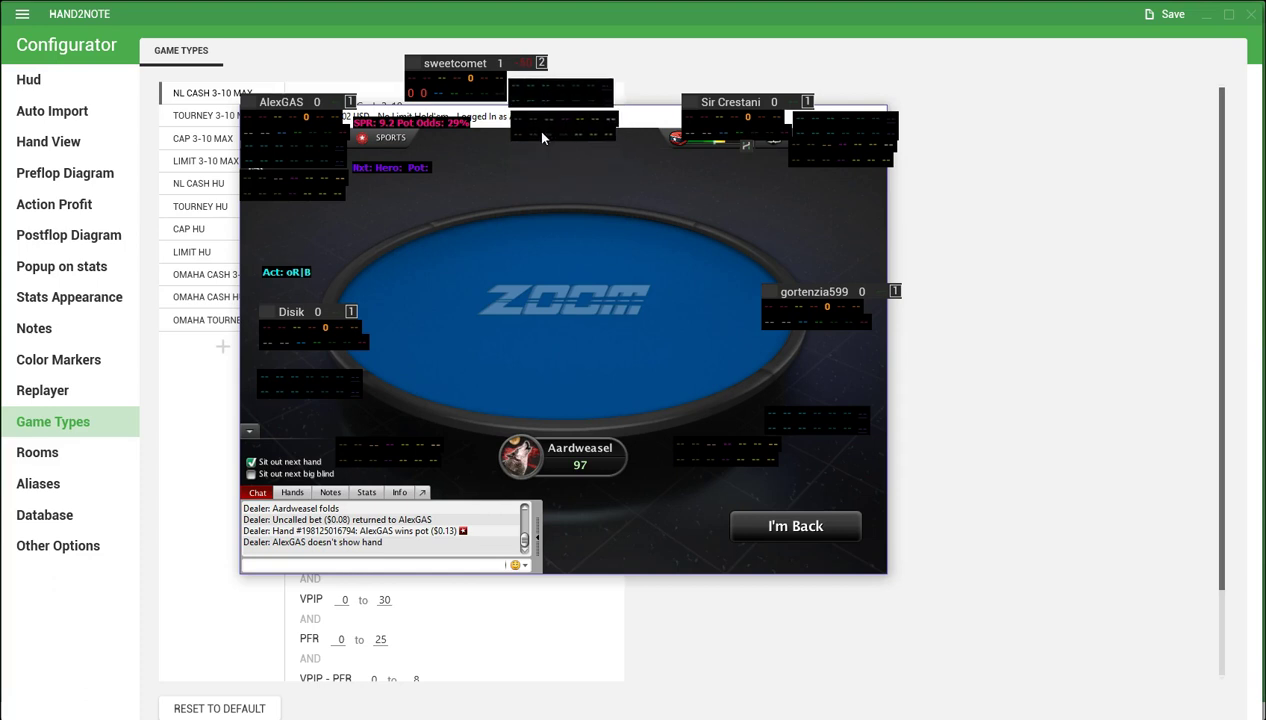
Step: View the Flop Cbet IP popup, then move the top-centre player's upper secondary panel under the main panel and the other alongside it
left_click(514, 88)
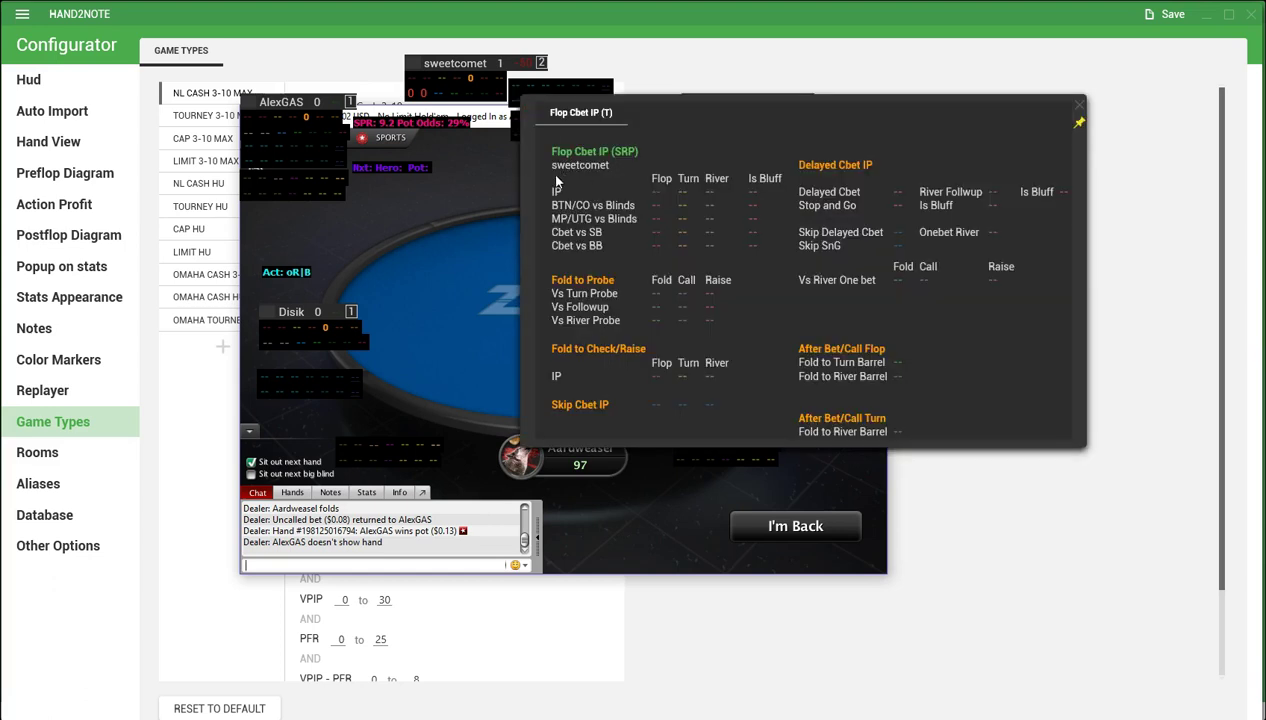
left_click_drag(540, 104, 436, 121)
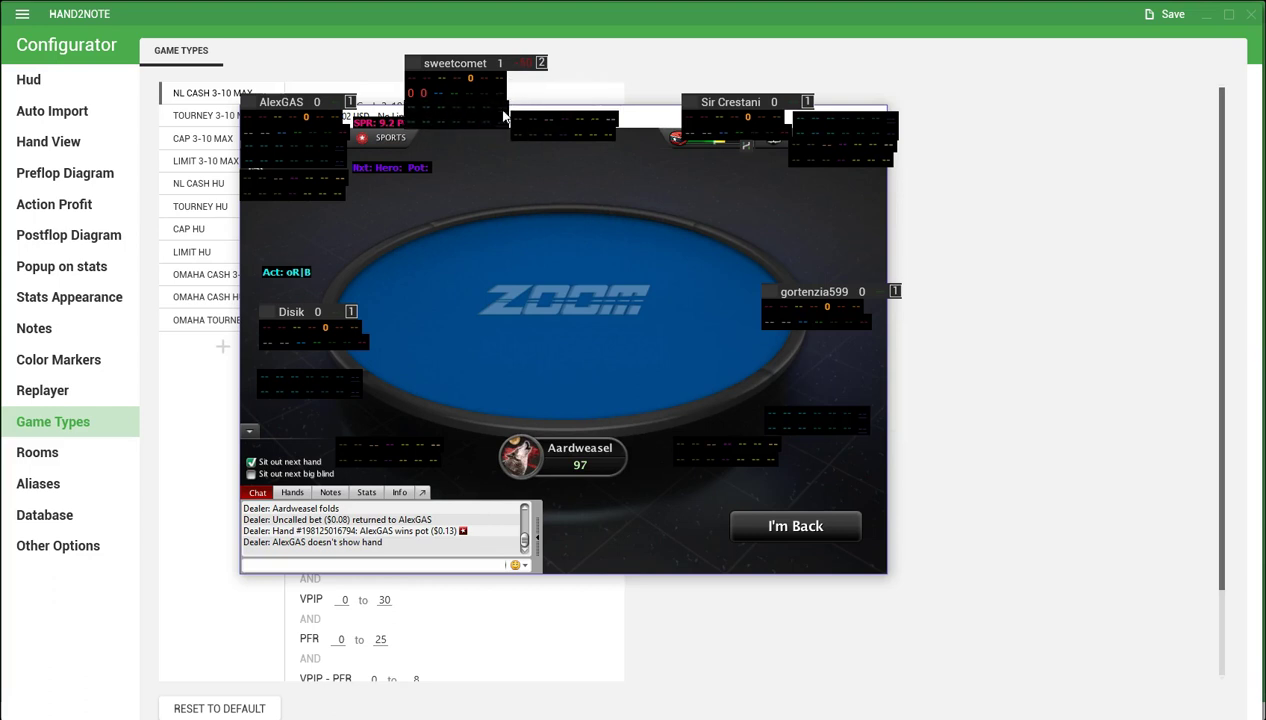
mouse_move(517, 120)
left_click_drag(448, 144, 545, 125)
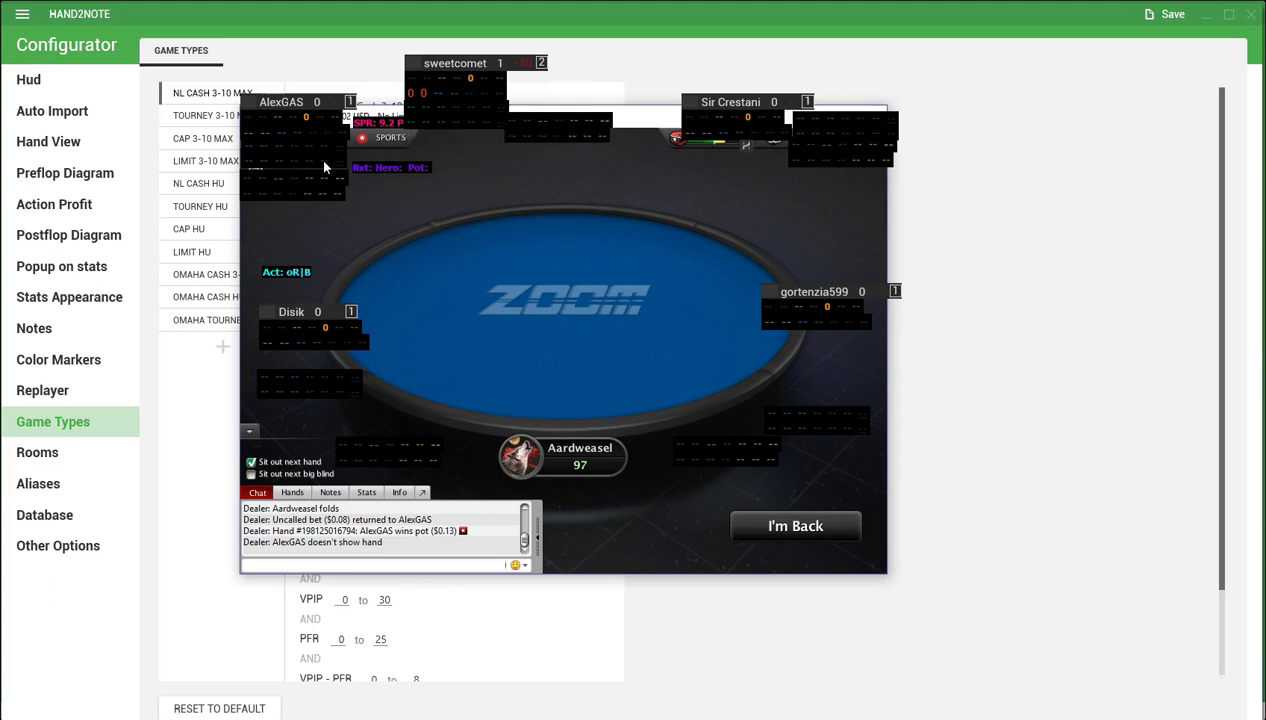